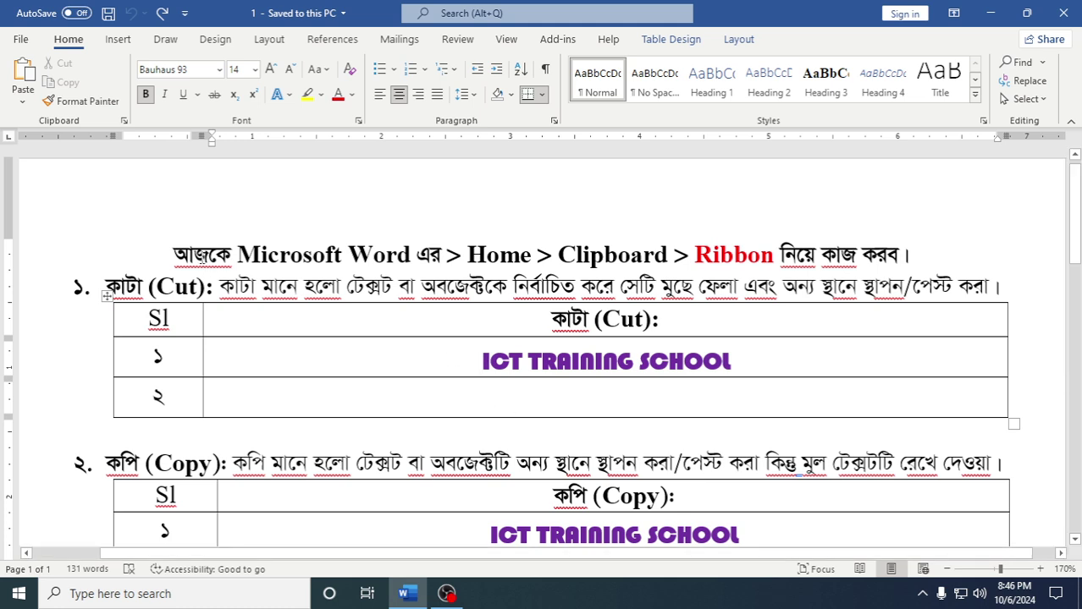
Step: Highlight Clipboard and Ribbon নিয়ে in the title, then move through the Cut definition line
{"action": "left_click", "coordinate": [260, 254]}
{"action": "left_click", "coordinate": [446, 254]}
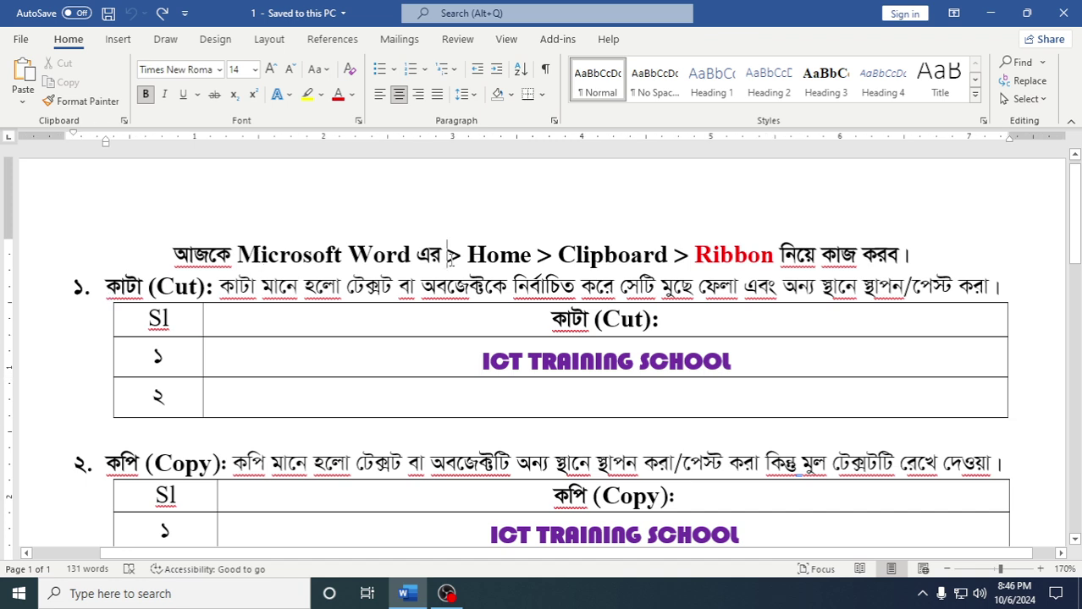
{"action": "left_click", "coordinate": [487, 254]}
{"action": "left_click_drag", "start_coordinate": [556, 254], "coordinate": [670, 254]}
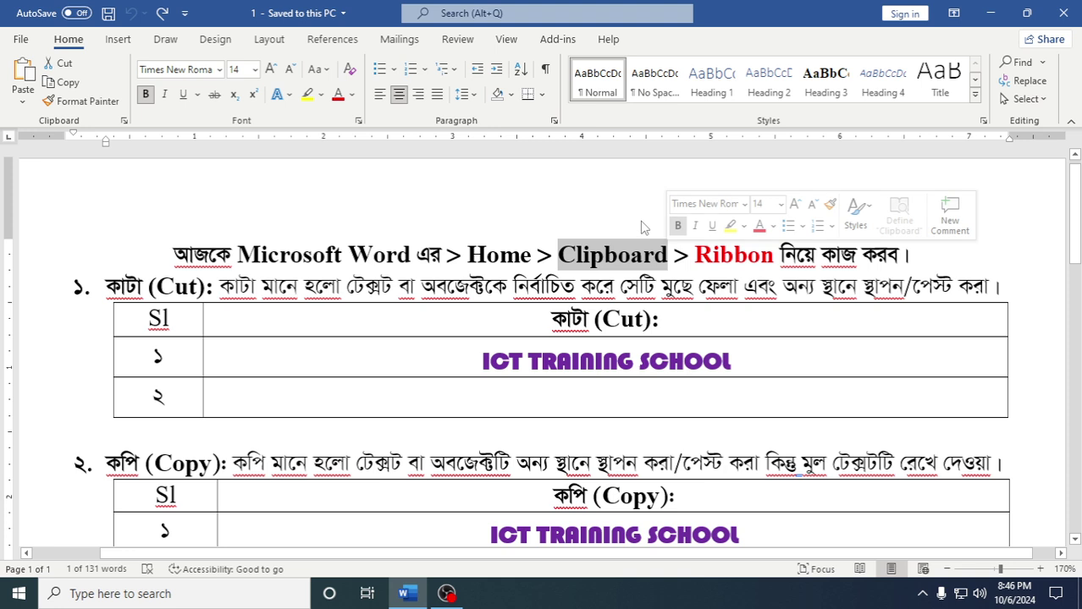
{"action": "mouse_move", "coordinate": [694, 253]}
{"action": "left_mouse_down"}
{"action": "mouse_move", "coordinate": [812, 259]}
{"action": "mouse_move", "coordinate": [773, 255]}
{"action": "left_mouse_up"}
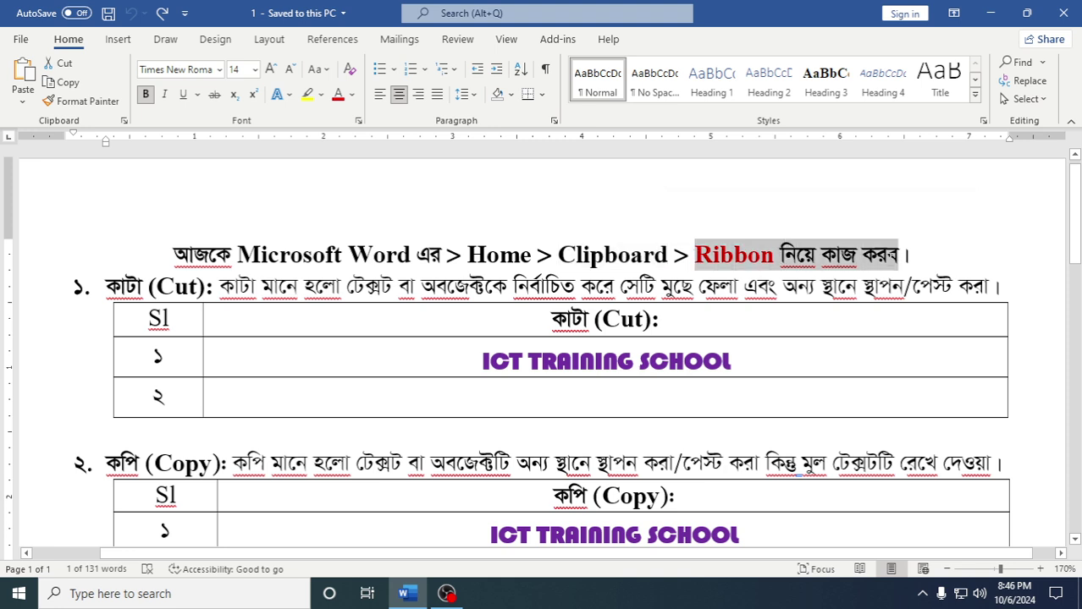
{"action": "left_click", "coordinate": [719, 254]}
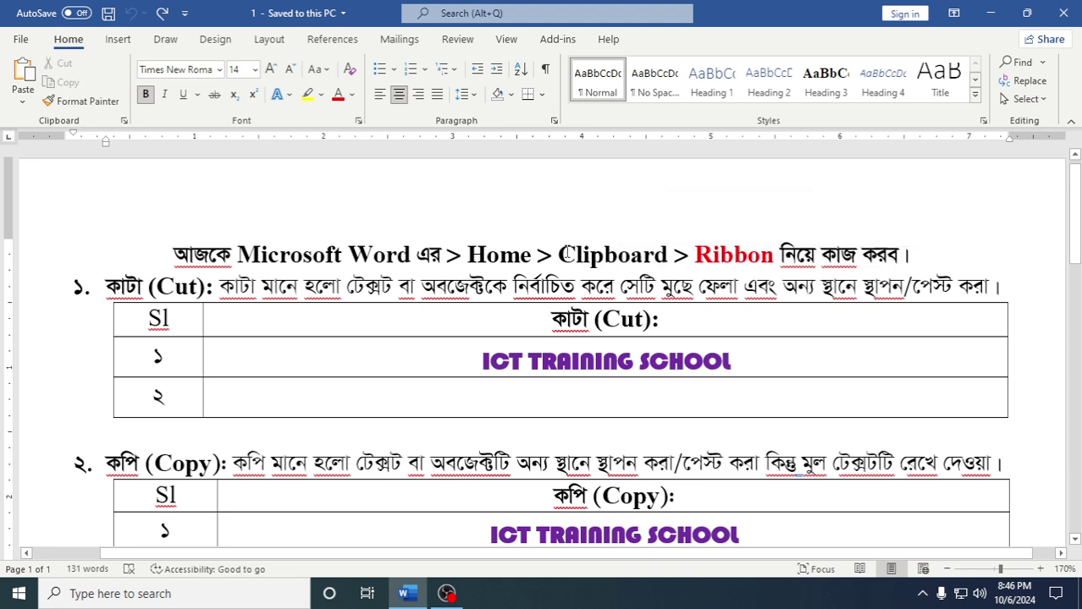
{"action": "left_click_drag", "start_coordinate": [558, 254], "coordinate": [668, 253]}
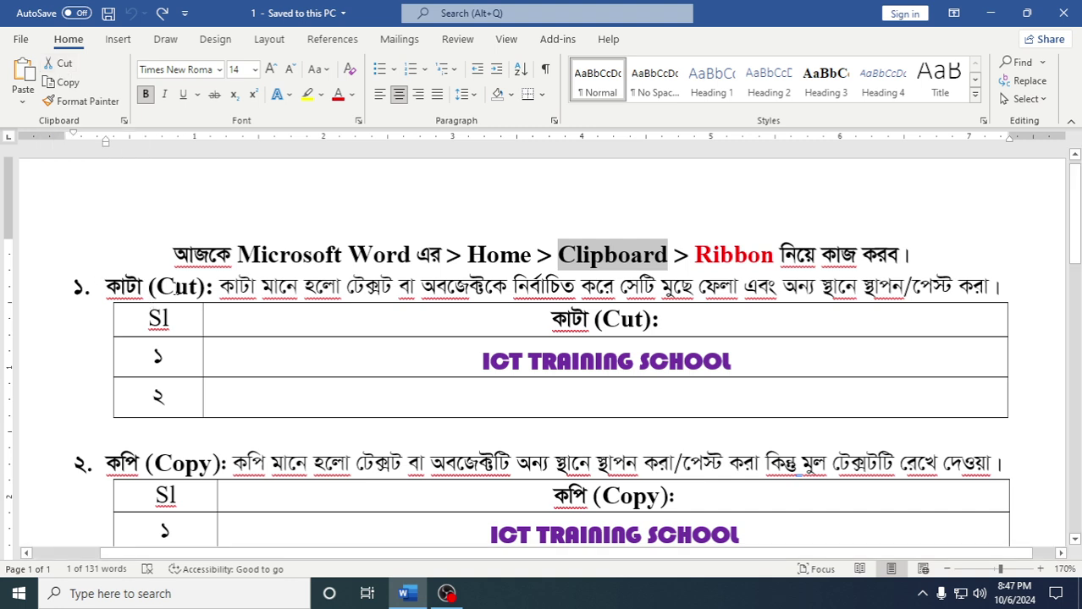
{"action": "left_click", "coordinate": [178, 287]}
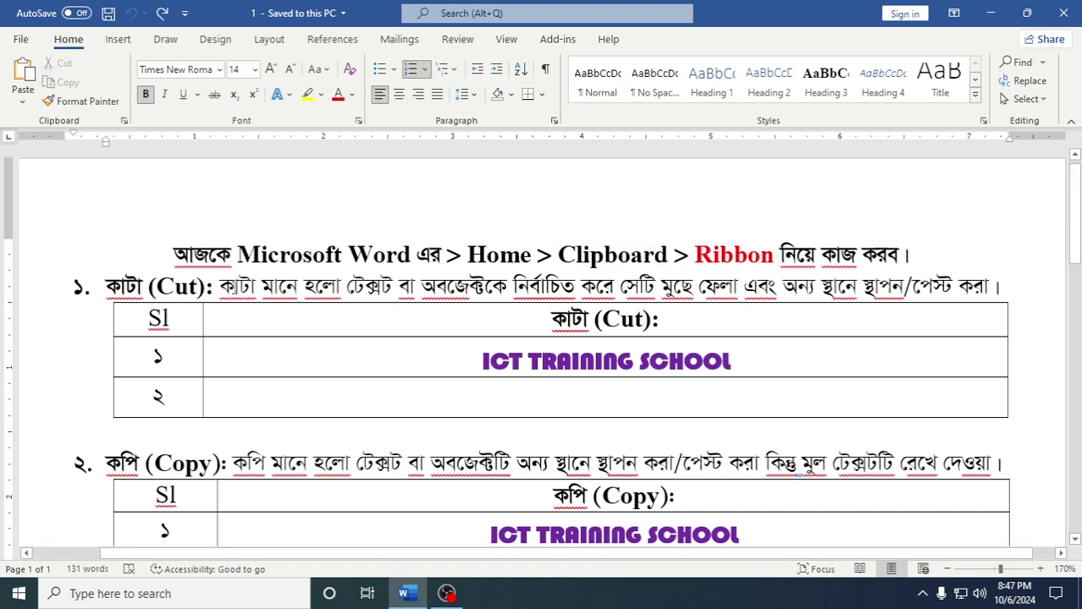
{"action": "left_click", "coordinate": [274, 287]}
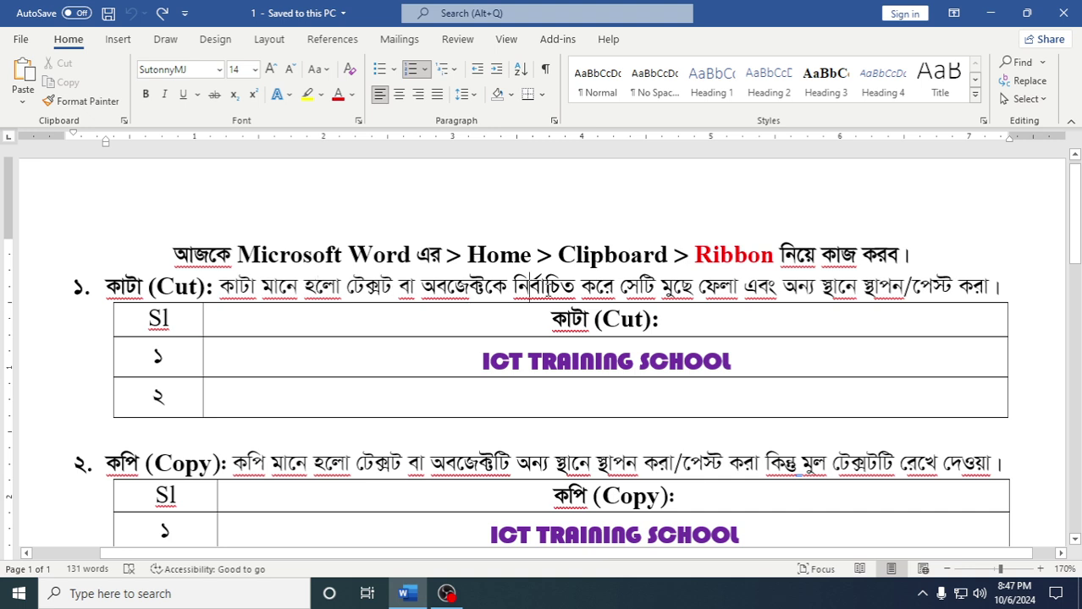
{"action": "left_click", "coordinate": [674, 287]}
Step: Cut ICT TRAINING SCHOOL out of row 1 of the Cut table, placing the caret in row 2
{"action": "left_click_drag", "start_coordinate": [745, 361], "coordinate": [512, 361]}
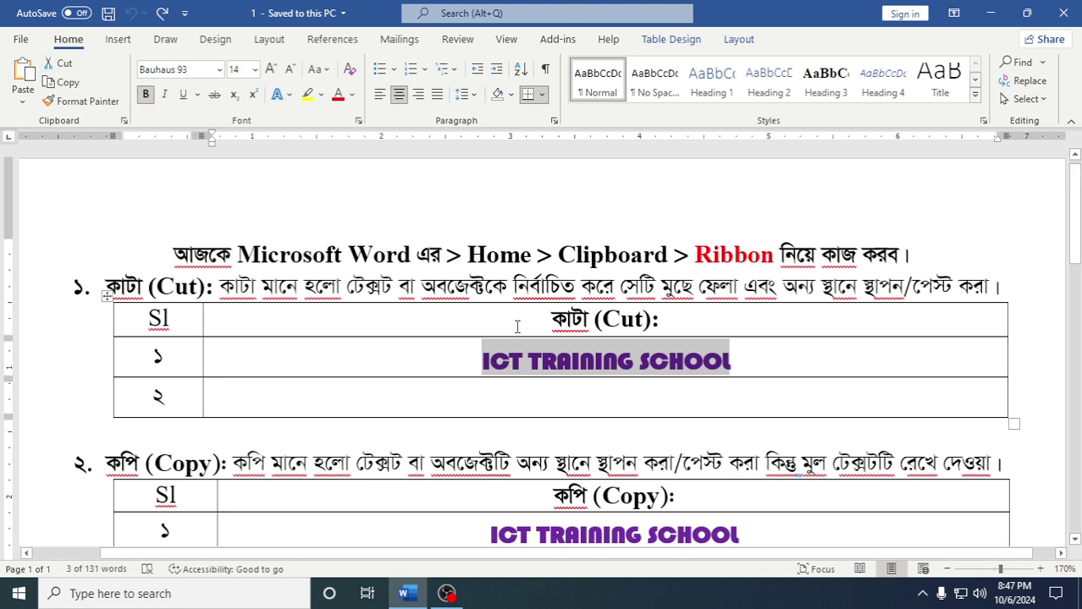
{"action": "left_click", "coordinate": [570, 400]}
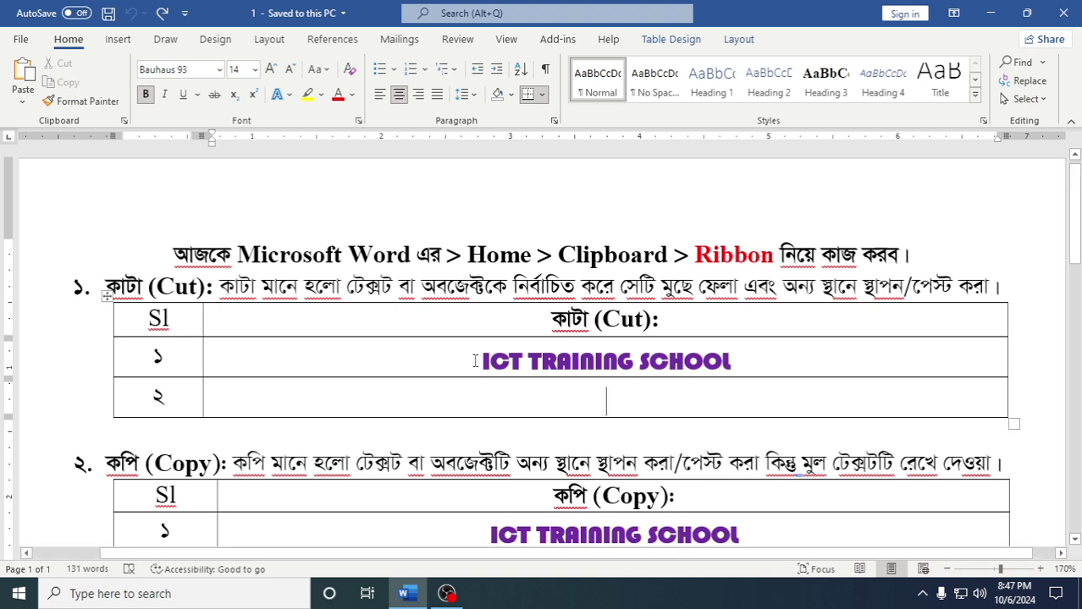
{"action": "left_click_drag", "start_coordinate": [476, 361], "coordinate": [729, 362]}
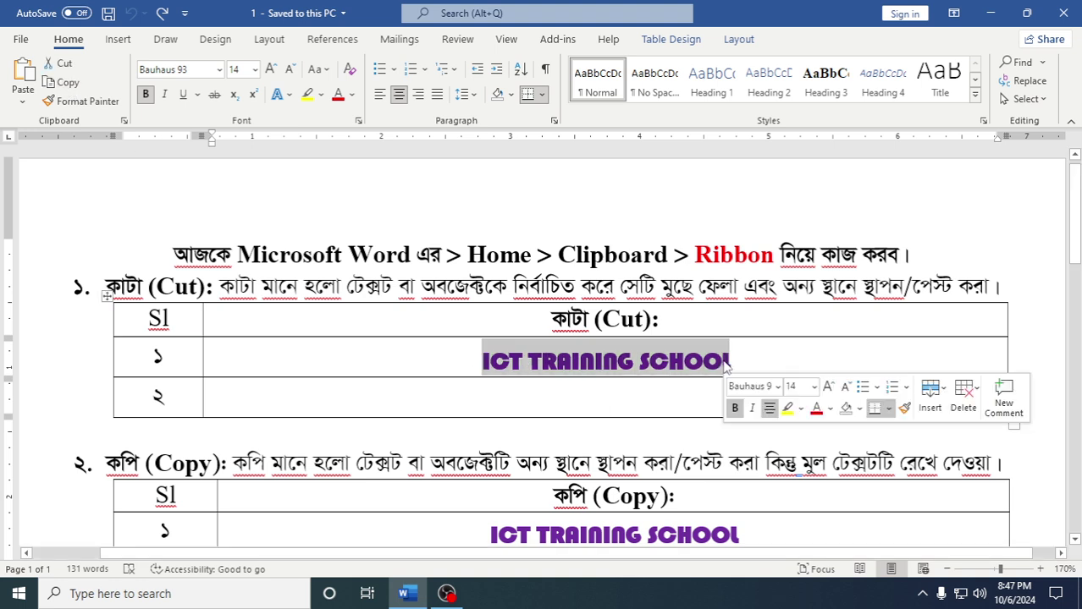
{"action": "left_click", "coordinate": [64, 65]}
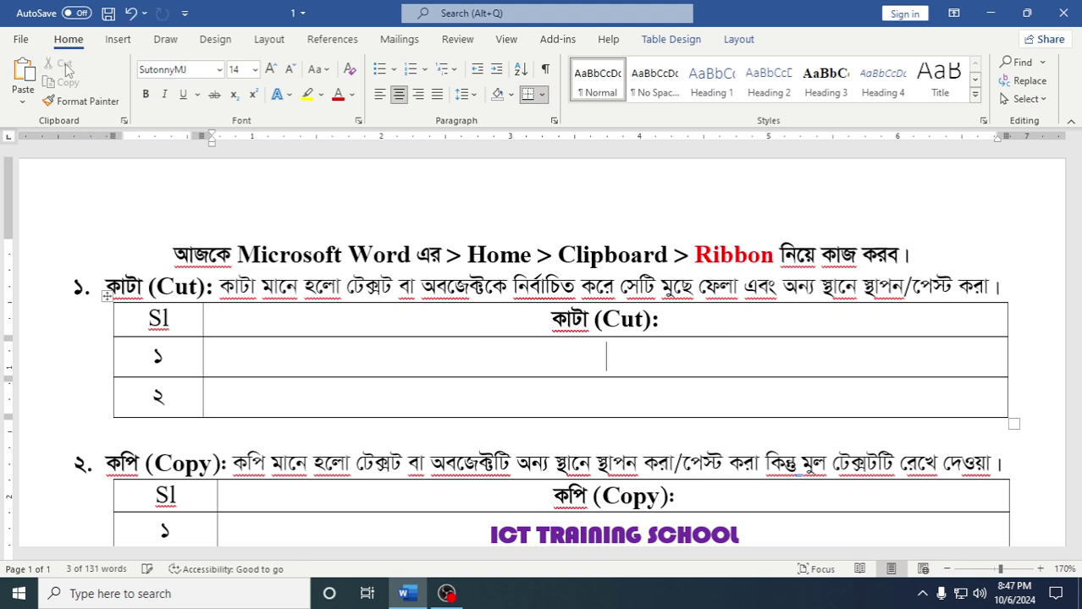
{"action": "left_click", "coordinate": [590, 396]}
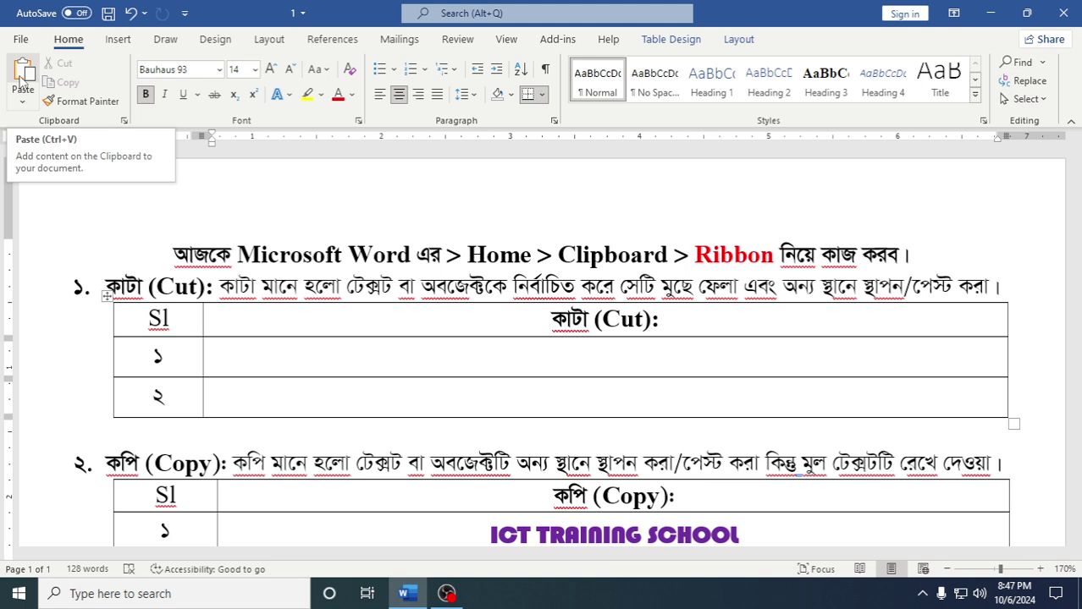
{"action": "scroll", "coordinate": [299, 321], "scroll_direction": "down", "scroll_amount": 2}
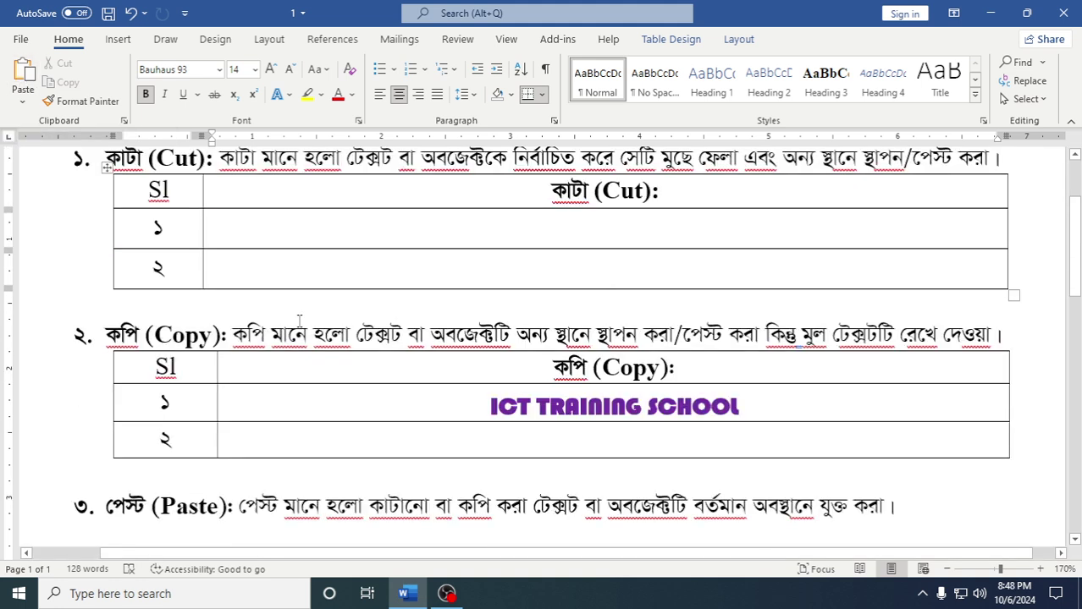
{"action": "scroll", "coordinate": [299, 320], "scroll_direction": "down", "scroll_amount": 2}
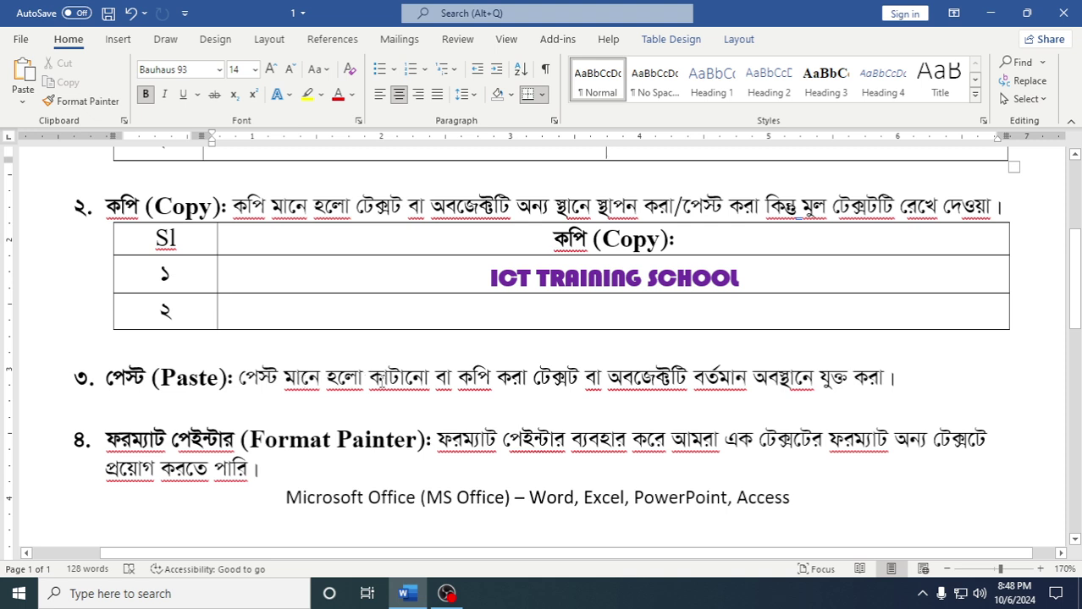
{"action": "left_click", "coordinate": [398, 380]}
{"action": "left_click", "coordinate": [512, 378]}
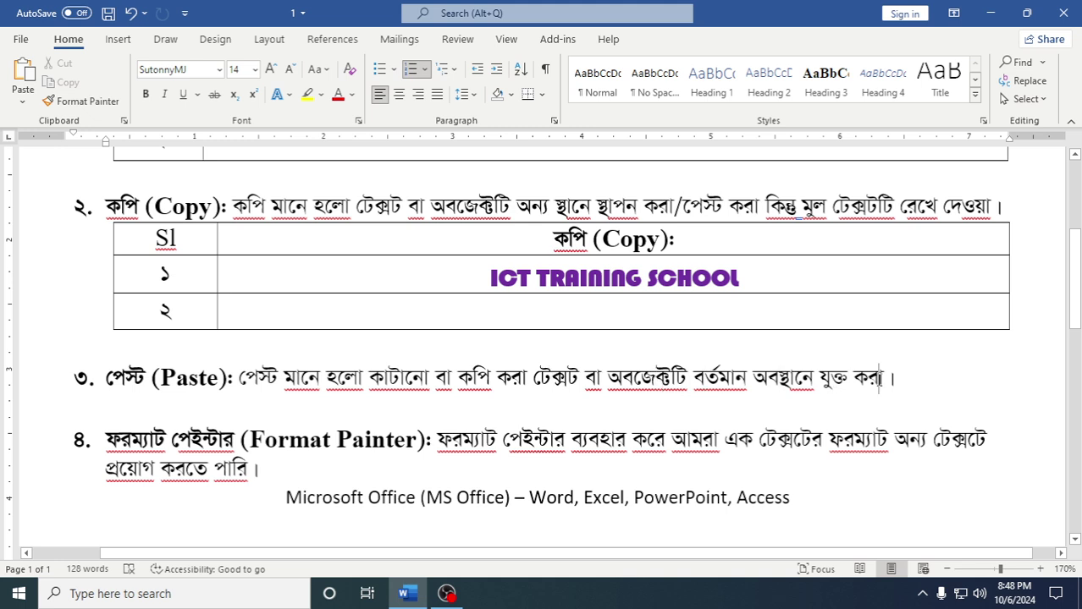
{"action": "scroll", "coordinate": [643, 381], "scroll_direction": "up", "scroll_amount": 2}
{"action": "scroll", "coordinate": [639, 381], "scroll_direction": "up", "scroll_amount": 2}
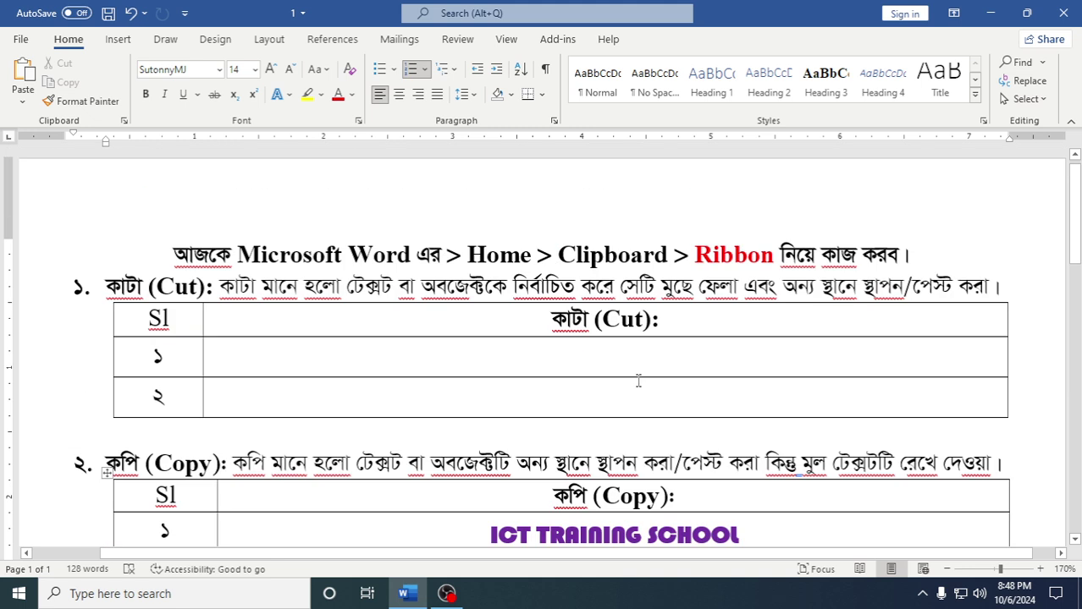
{"action": "left_click", "coordinate": [561, 397]}
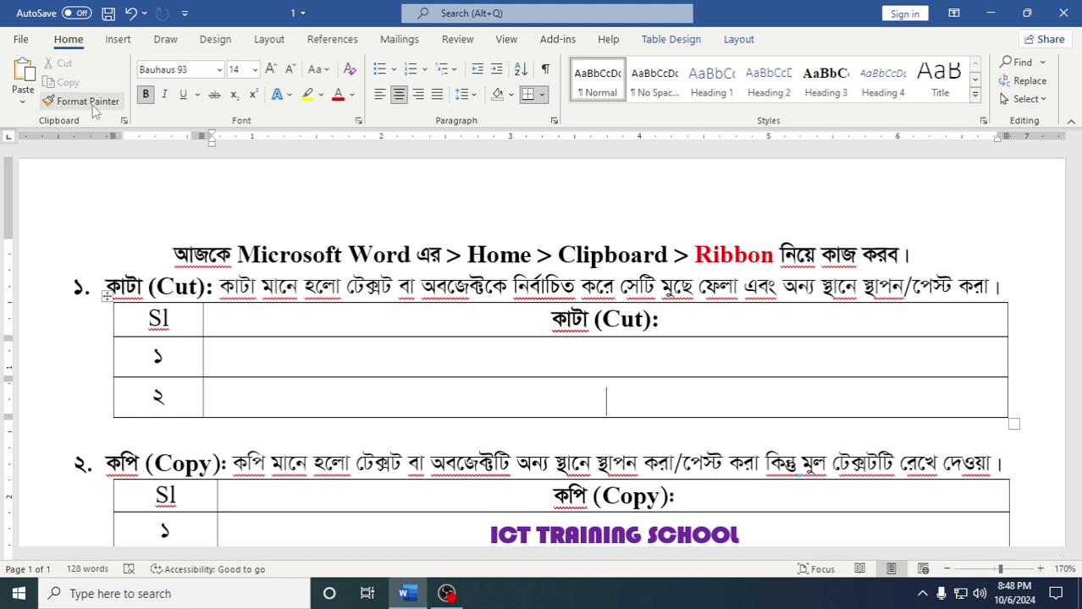
Step: Paste the cut ICT TRAINING SCHOOL into row 2 of the Cut table, leaving row 1 empty
{"action": "left_click", "coordinate": [24, 77]}
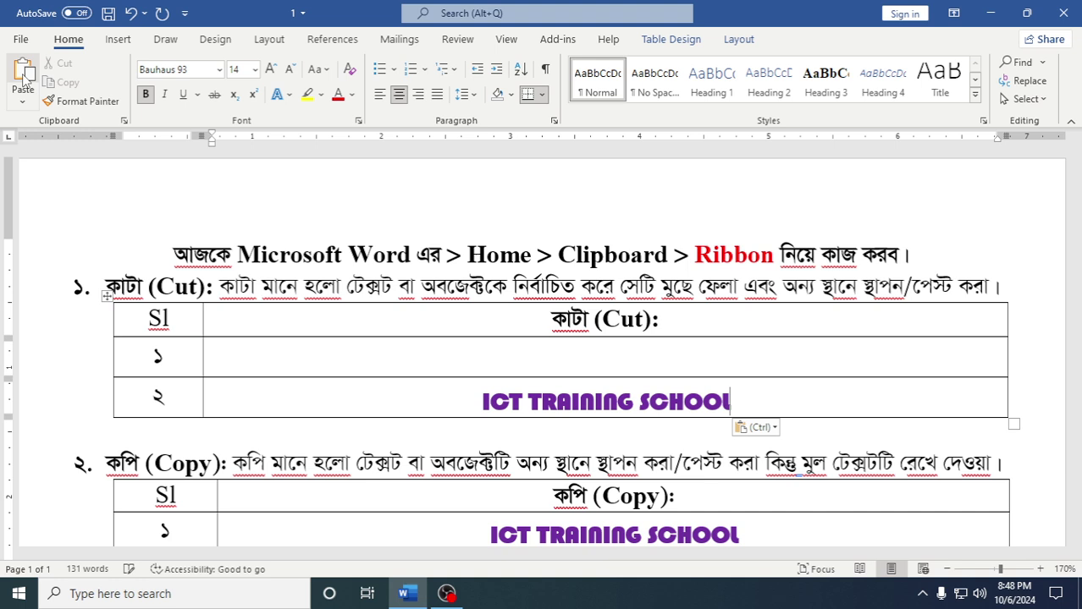
{"action": "left_click_drag", "start_coordinate": [473, 396], "coordinate": [757, 405]}
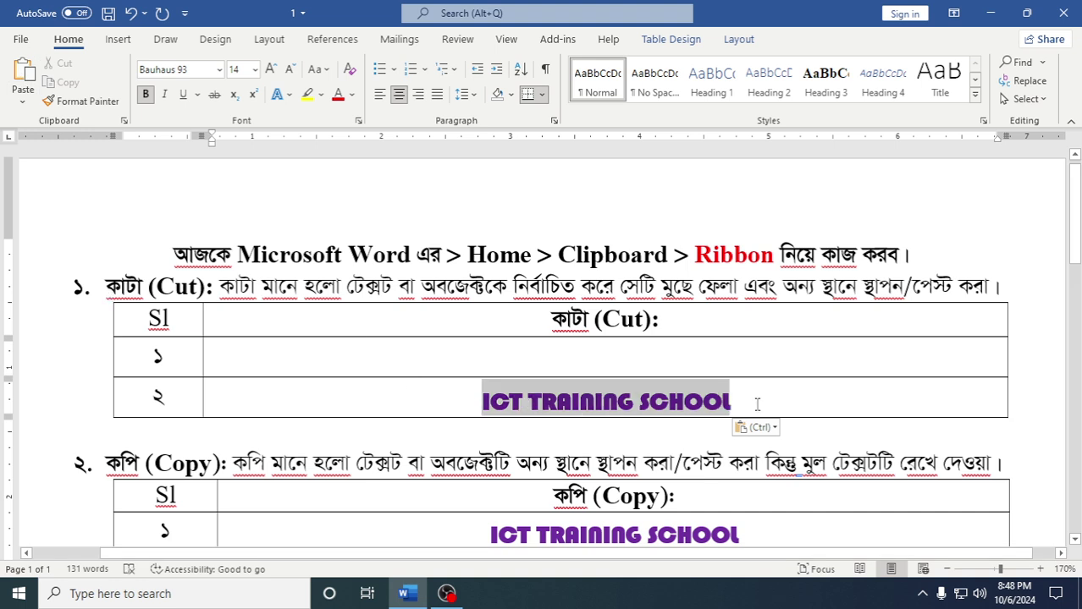
{"action": "left_click", "coordinate": [558, 349]}
{"action": "left_click_drag", "start_coordinate": [471, 396], "coordinate": [740, 397]}
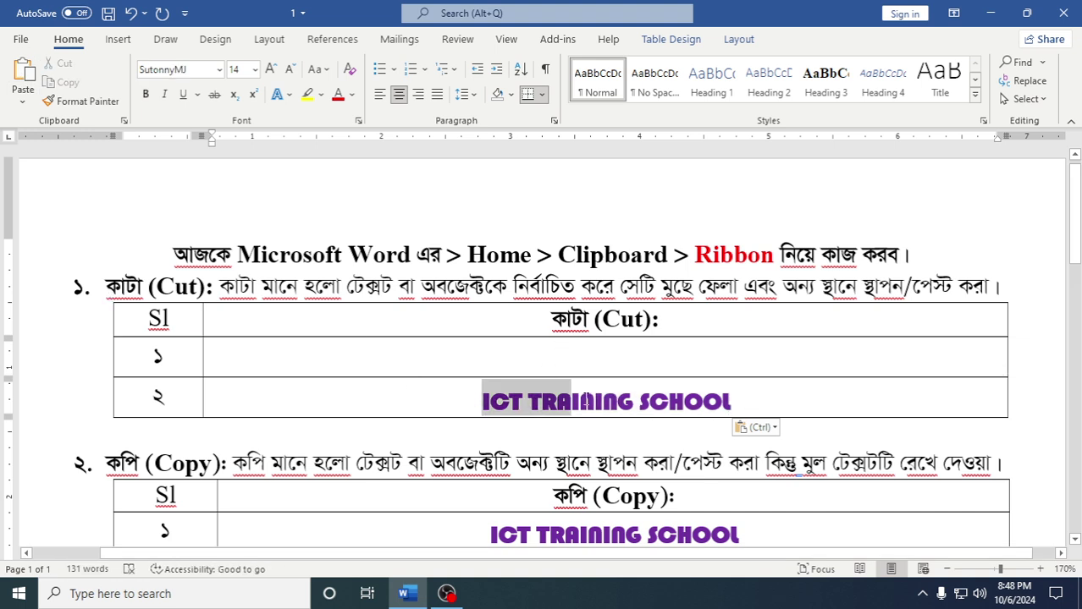
{"action": "left_click", "coordinate": [188, 290]}
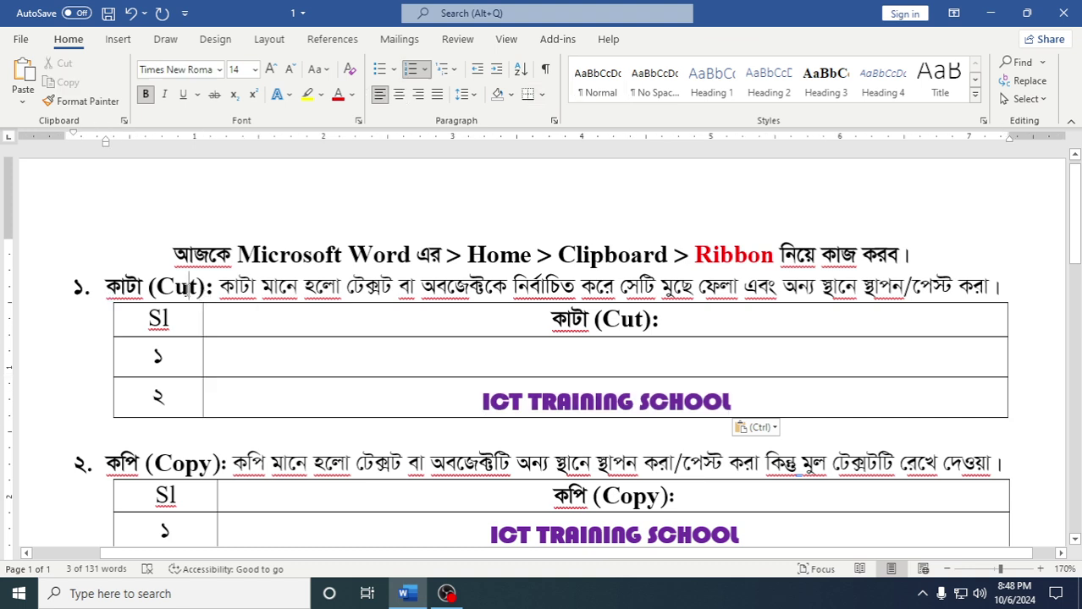
{"action": "left_click", "coordinate": [515, 355]}
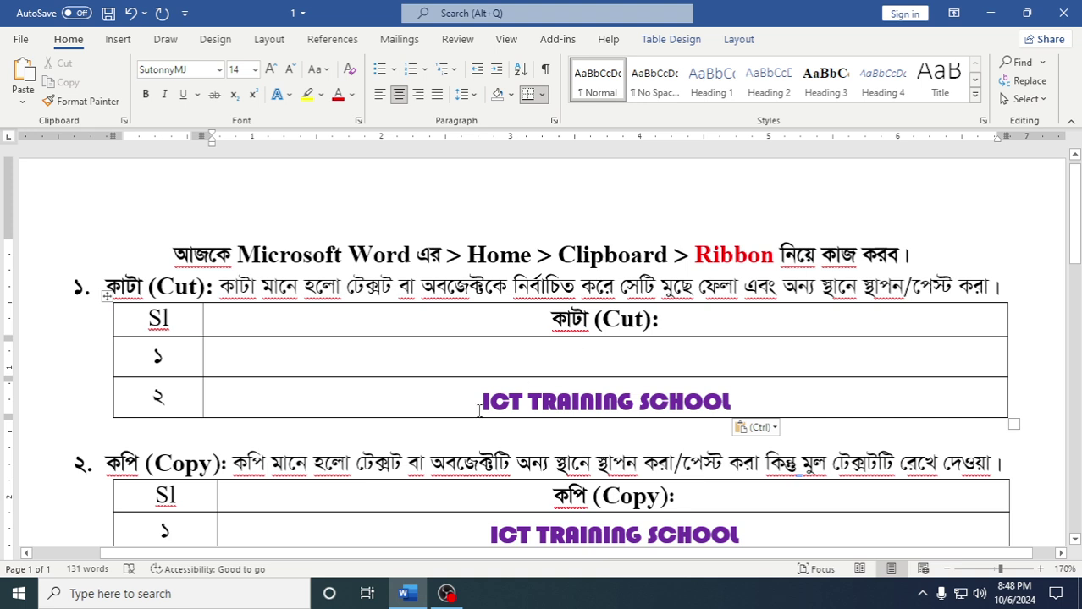
{"action": "left_click_drag", "start_coordinate": [467, 403], "coordinate": [762, 401]}
{"action": "left_click", "coordinate": [762, 401]}
{"action": "scroll", "coordinate": [761, 401], "scroll_direction": "down", "scroll_amount": 2}
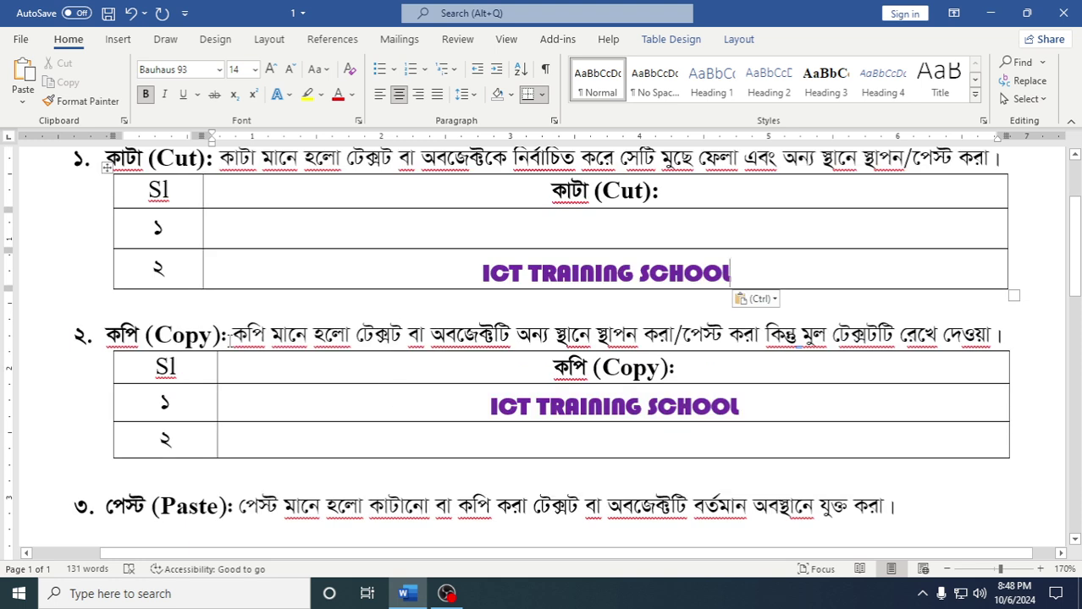
{"action": "left_click", "coordinate": [252, 337]}
Step: Copy ICT TRAINING SCHOOL from row ১ of the Copy table, leaving the table unchanged
{"action": "left_click", "coordinate": [331, 337]}
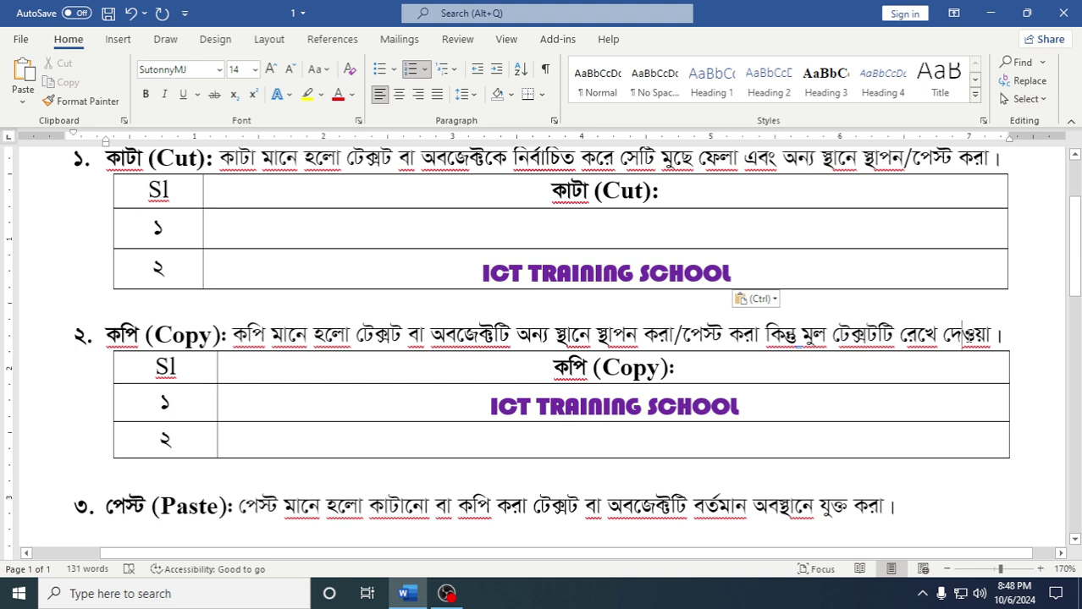
{"action": "scroll", "coordinate": [487, 356], "scroll_direction": "down", "scroll_amount": 1}
{"action": "left_click_drag", "start_coordinate": [485, 342], "coordinate": [742, 340]}
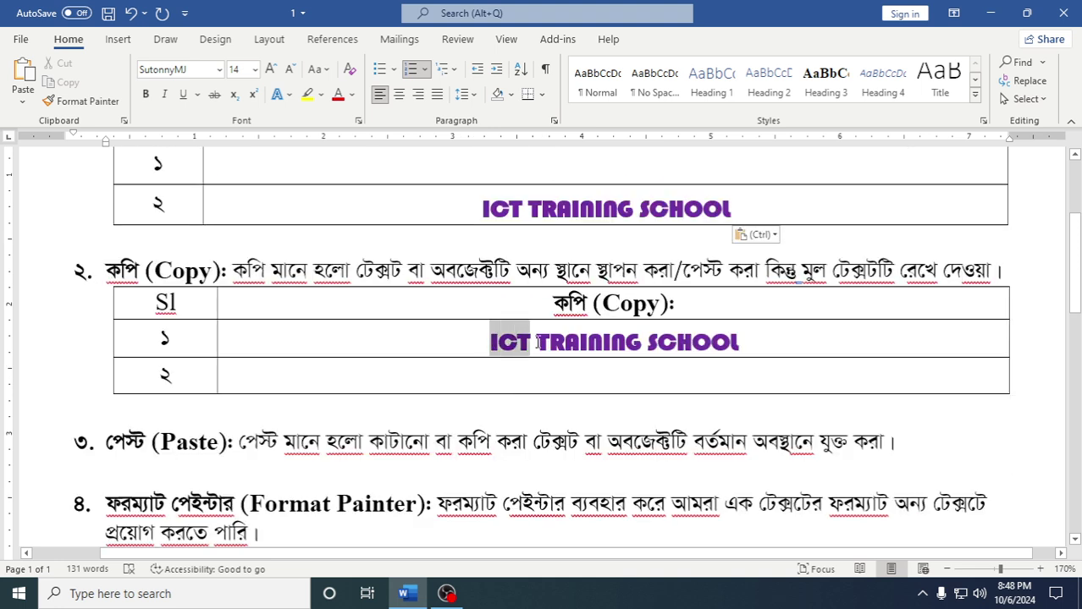
{"action": "left_click_drag", "start_coordinate": [743, 339], "coordinate": [478, 342]}
{"action": "left_click", "coordinate": [751, 341]}
{"action": "left_click_drag", "start_coordinate": [752, 342], "coordinate": [486, 343]}
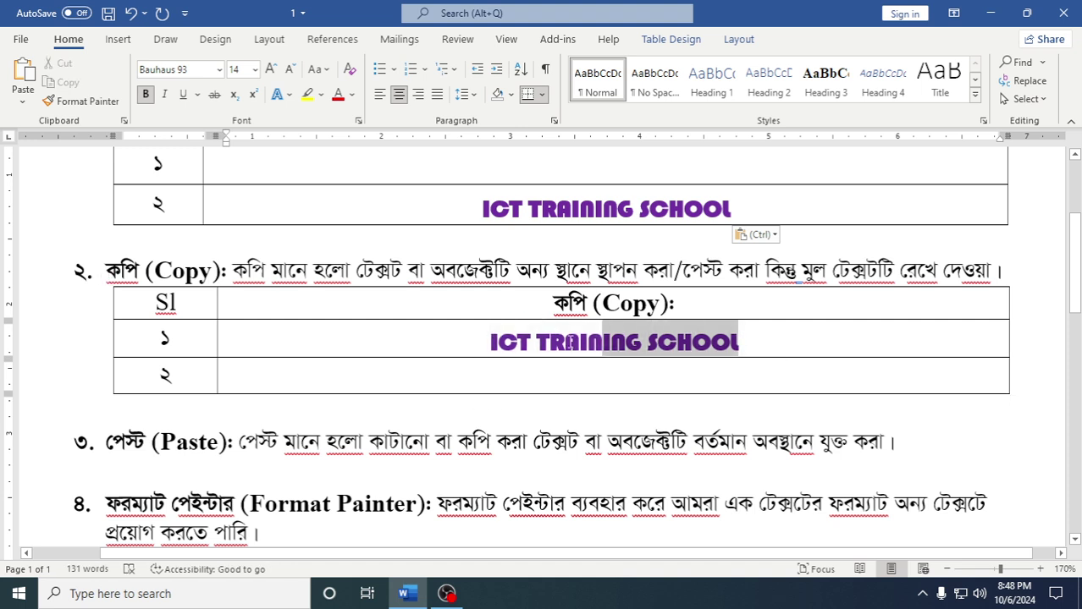
{"action": "left_click", "coordinate": [529, 344]}
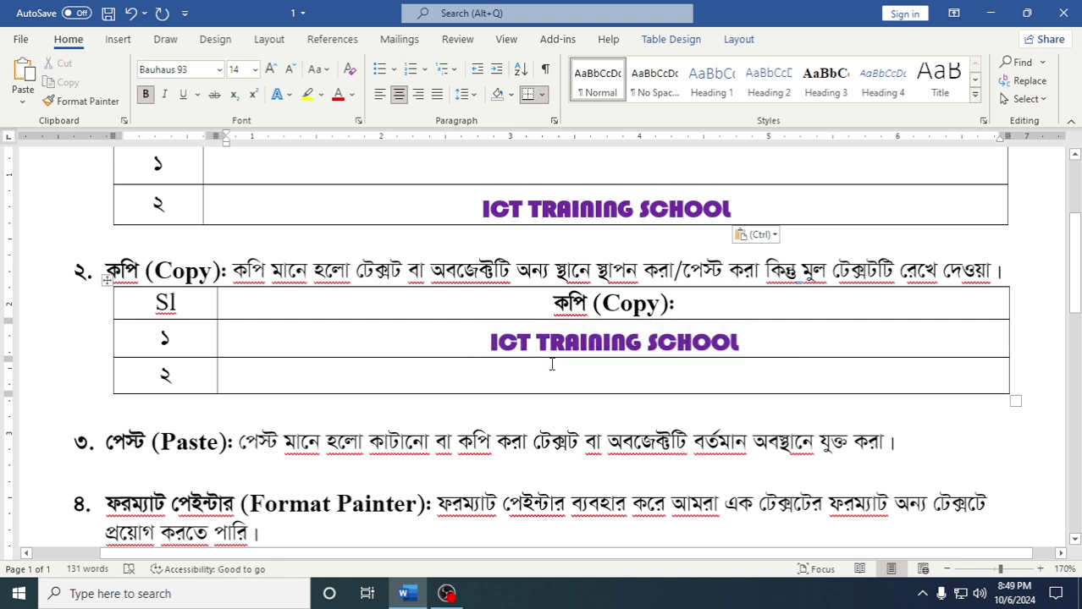
{"action": "left_click", "coordinate": [525, 378]}
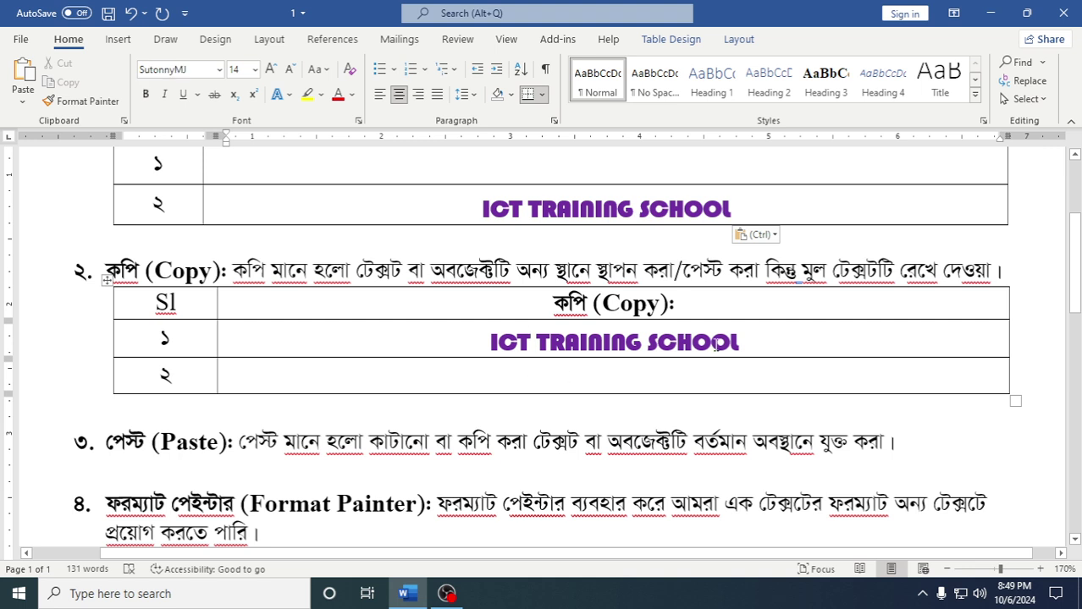
{"action": "left_click_drag", "start_coordinate": [753, 340], "coordinate": [487, 343]}
{"action": "left_click", "coordinate": [67, 85]}
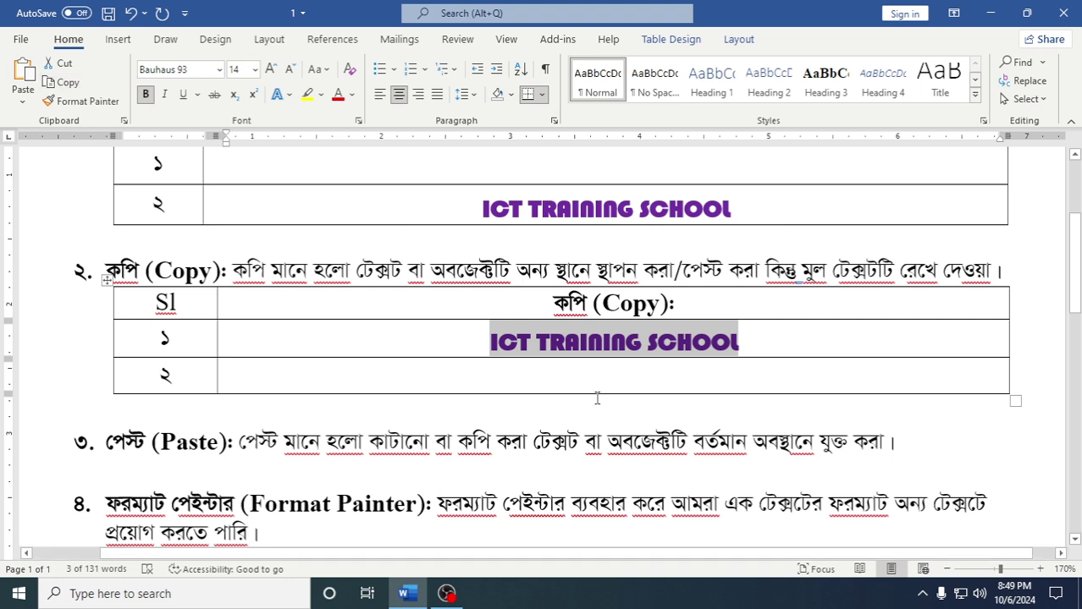
{"action": "left_click", "coordinate": [571, 375]}
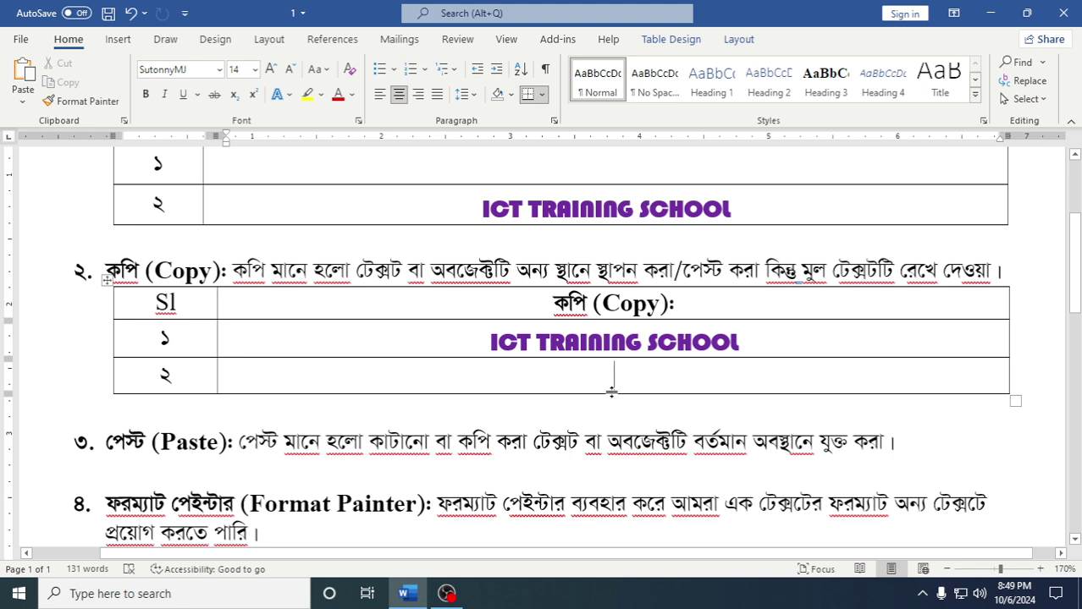
Step: Paste the copied ICT TRAINING SCHOOL into row ২ of the Copy table, matching row ১
{"action": "left_click", "coordinate": [26, 75]}
{"action": "left_click_drag", "start_coordinate": [489, 340], "coordinate": [781, 339]}
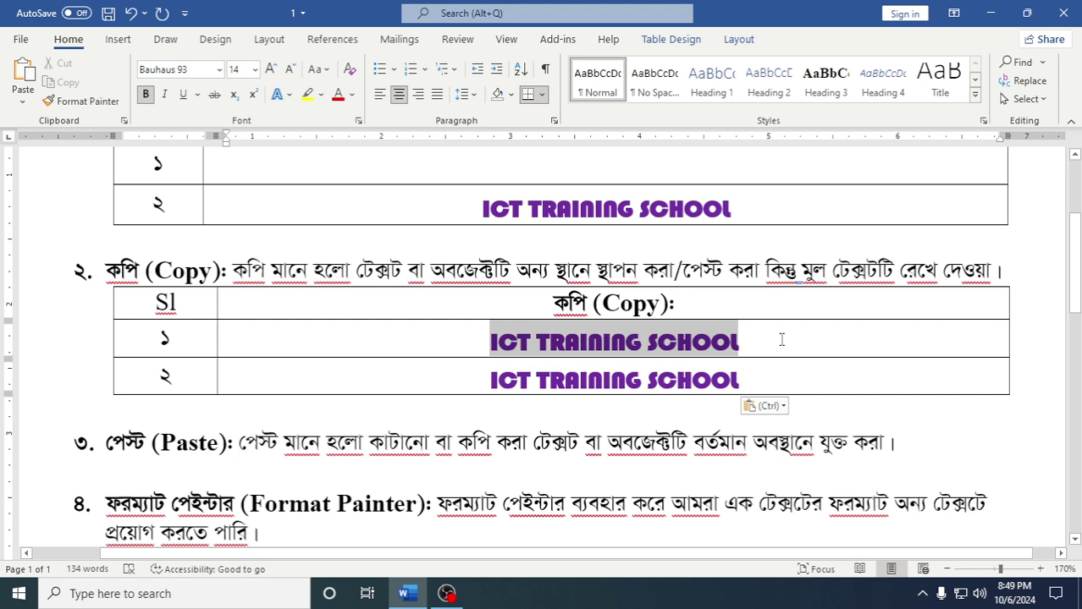
{"action": "left_click", "coordinate": [484, 341]}
{"action": "left_click_drag", "start_coordinate": [484, 341], "coordinate": [749, 342]}
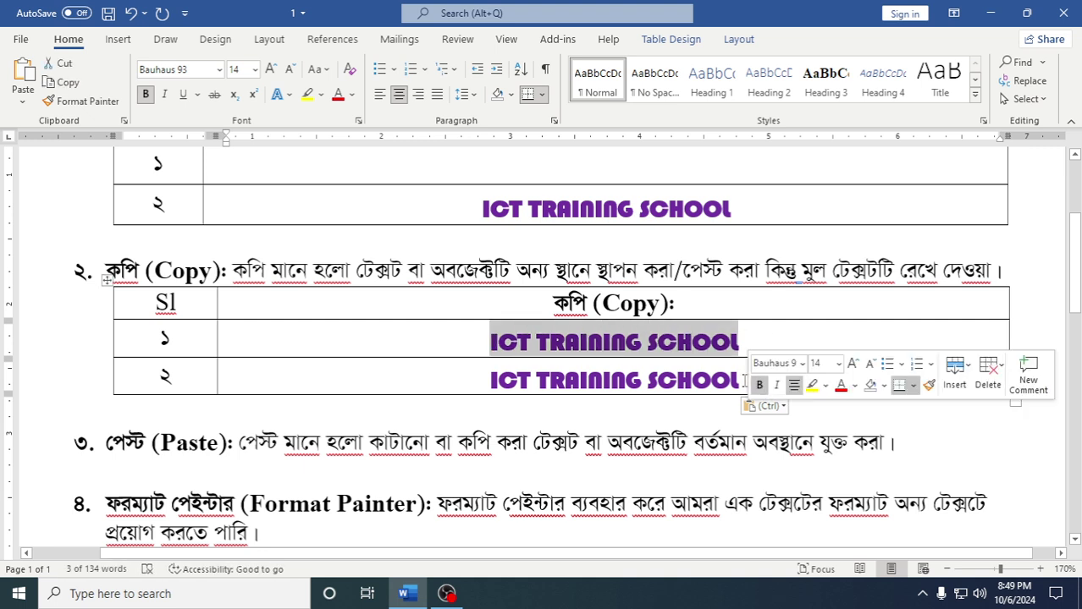
{"action": "left_click_drag", "start_coordinate": [743, 381], "coordinate": [484, 385]}
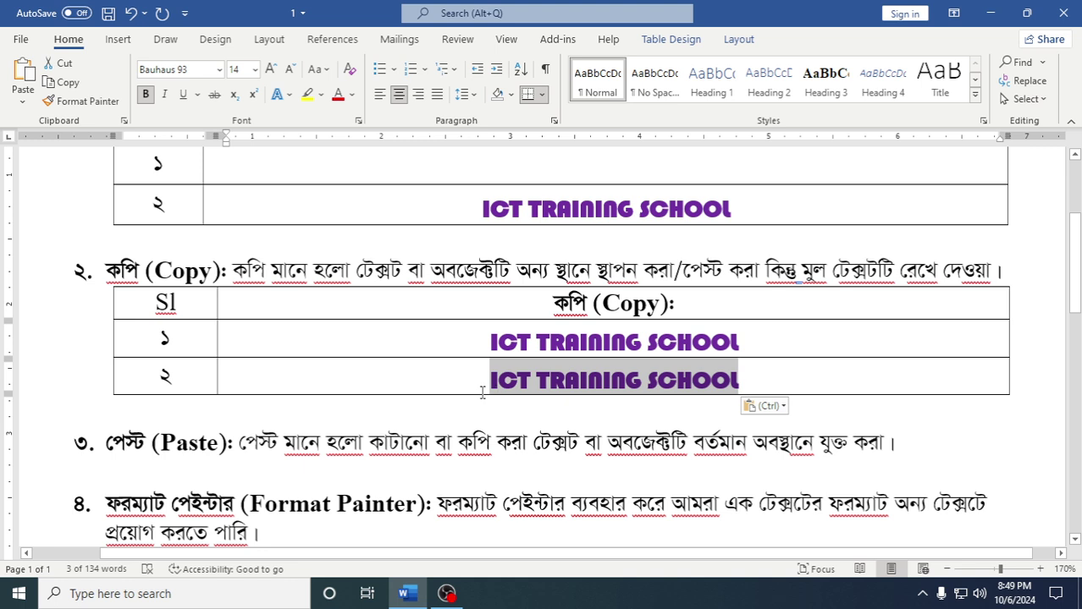
{"action": "left_click", "coordinate": [546, 392]}
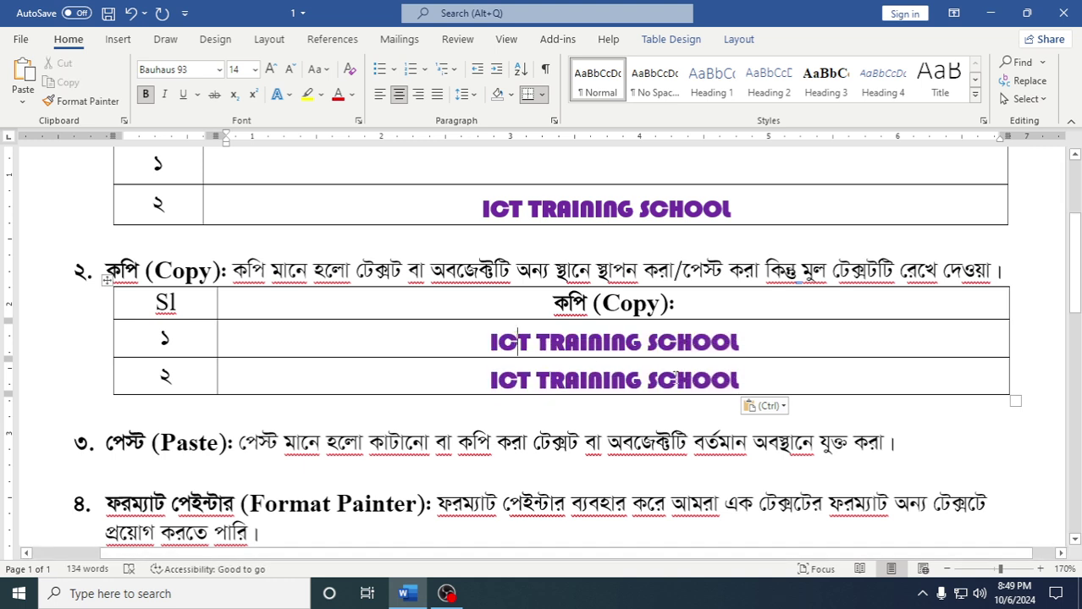
Step: Scroll down and select lines of text further down the document
{"action": "scroll", "coordinate": [674, 374], "scroll_direction": "down", "scroll_amount": 2}
{"action": "left_click_drag", "start_coordinate": [483, 275], "coordinate": [343, 325]}
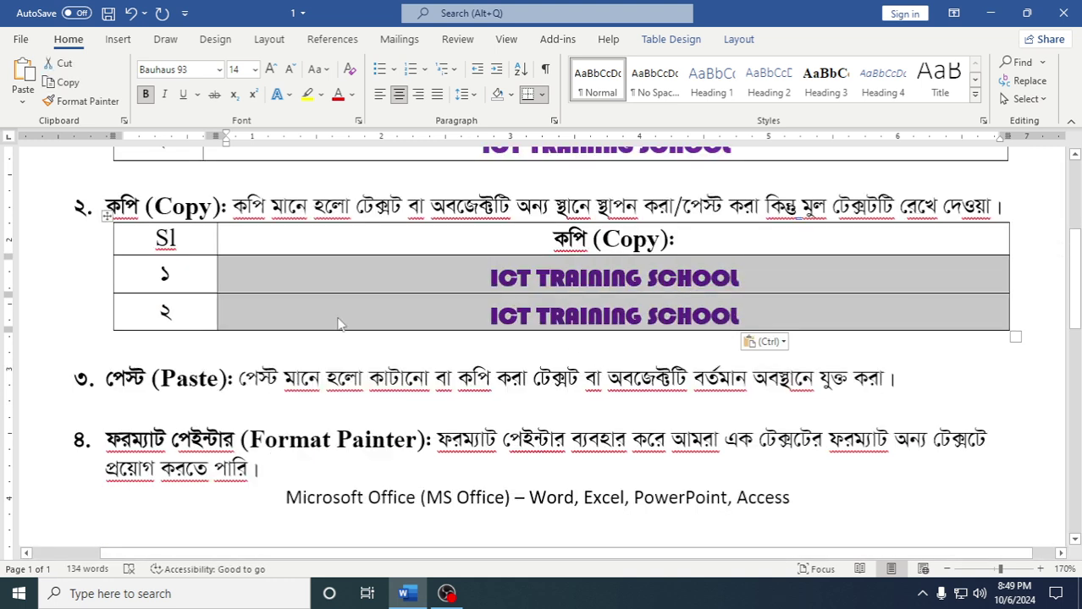
{"action": "scroll", "coordinate": [344, 325], "scroll_direction": "down", "scroll_amount": 2}
{"action": "left_click_drag", "start_coordinate": [125, 314], "coordinate": [884, 315]}
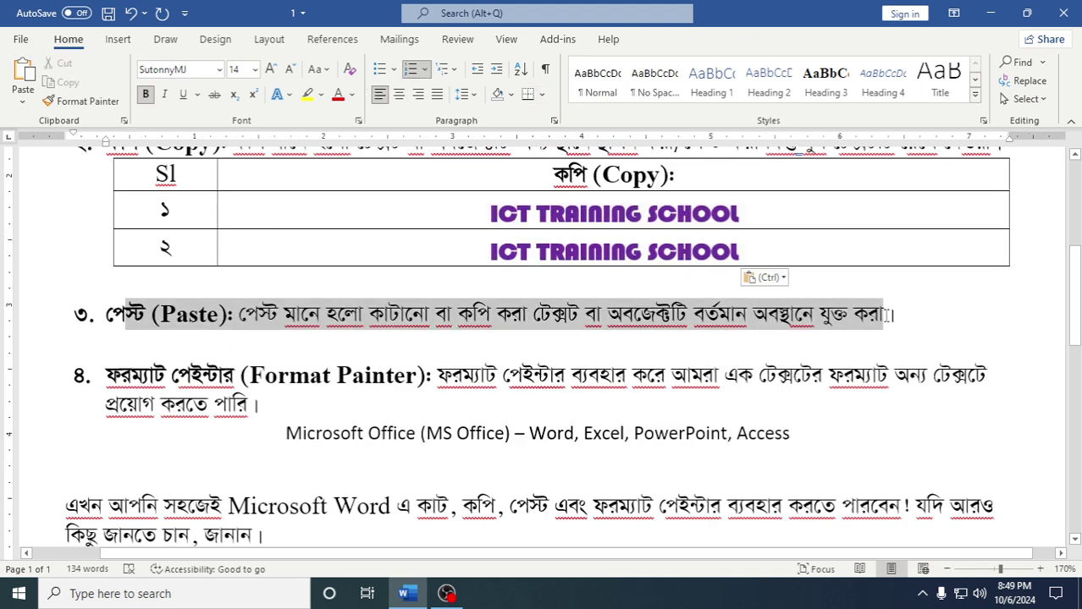
{"action": "left_click", "coordinate": [214, 335]}
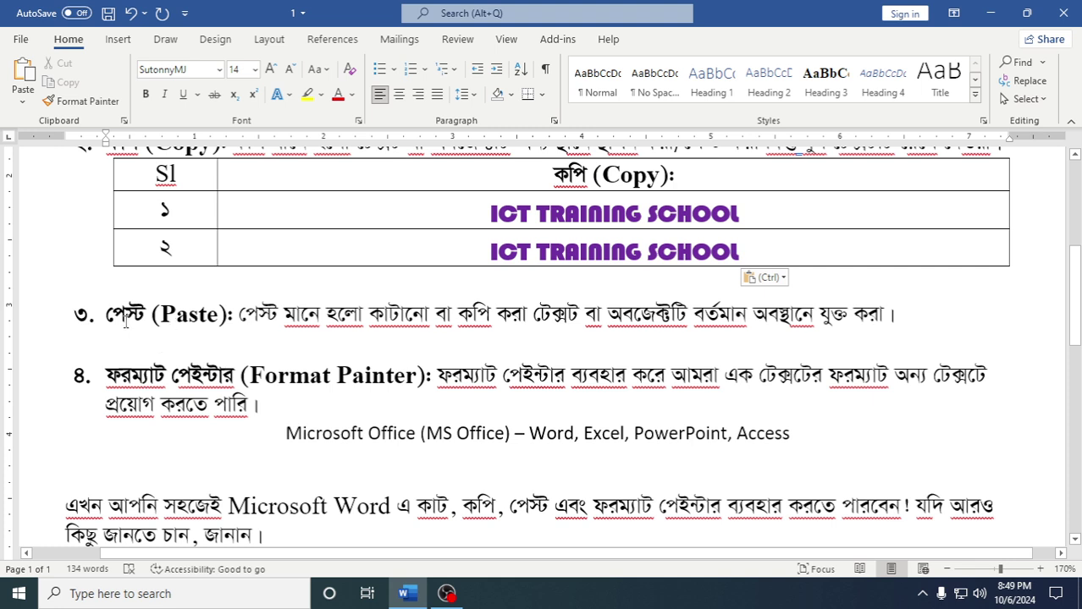
{"action": "left_click_drag", "start_coordinate": [108, 375], "coordinate": [237, 374]}
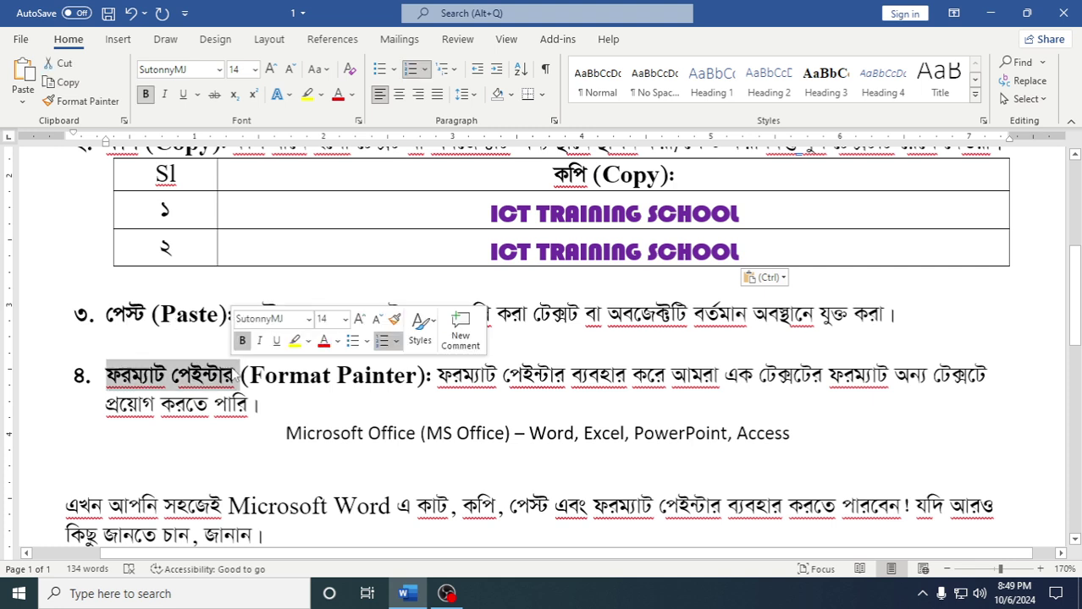
{"action": "left_click", "coordinate": [473, 377]}
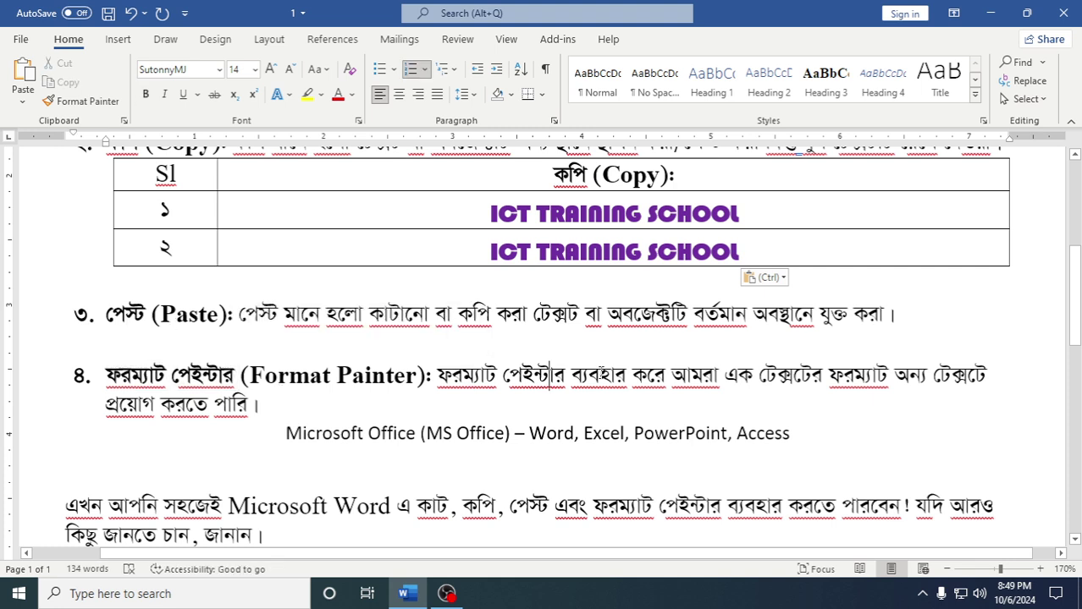
{"action": "key", "text": "Right"}
{"action": "key", "text": "Right"}
{"action": "key", "text": "Right"}
{"action": "key", "text": "Right"}
{"action": "key", "text": "Right"}
{"action": "key", "text": "Right"}
{"action": "key", "text": "Right"}
{"action": "key", "text": "Right"}
{"action": "key", "text": "Right"}
{"action": "key", "text": "Right"}
{"action": "key", "text": "Right"}
{"action": "key", "text": "Right"}
{"action": "key", "text": "Right"}
{"action": "key", "text": "Right"}
{"action": "left_click", "coordinate": [267, 403]}
{"action": "scroll", "coordinate": [267, 403], "scroll_direction": "down", "scroll_amount": 1}
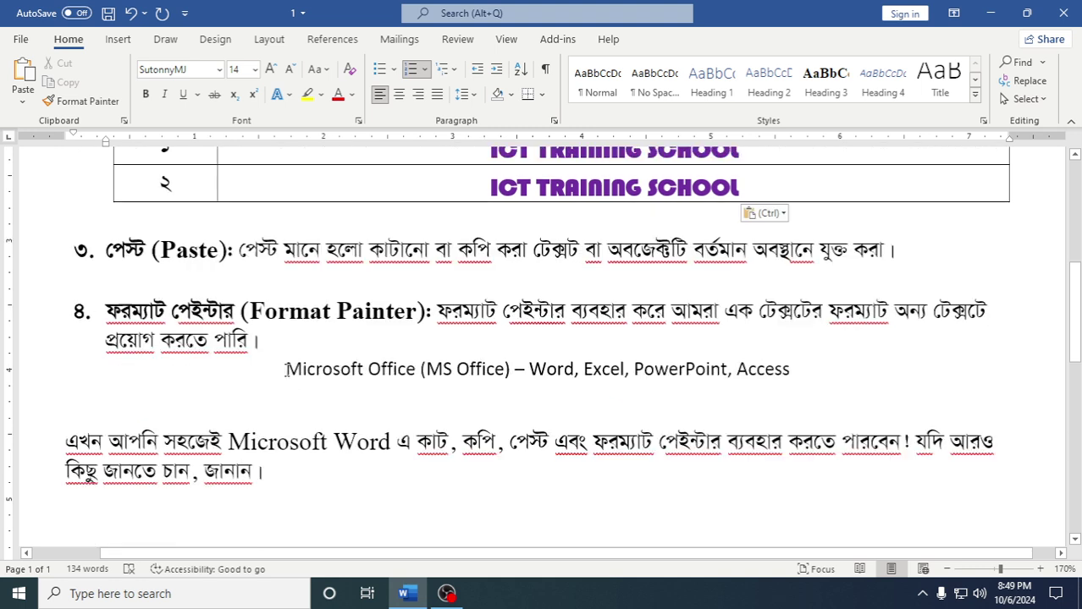
{"action": "left_click_drag", "start_coordinate": [285, 370], "coordinate": [801, 377]}
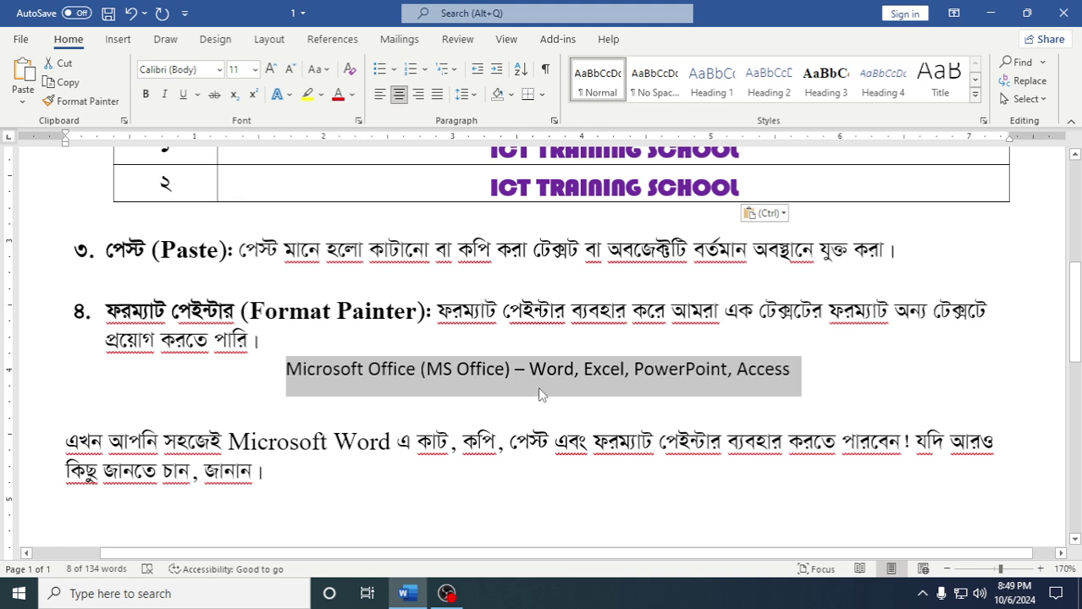
{"action": "scroll", "coordinate": [544, 347], "scroll_direction": "up", "scroll_amount": 2}
{"action": "left_click_drag", "start_coordinate": [491, 315], "coordinate": [738, 315]}
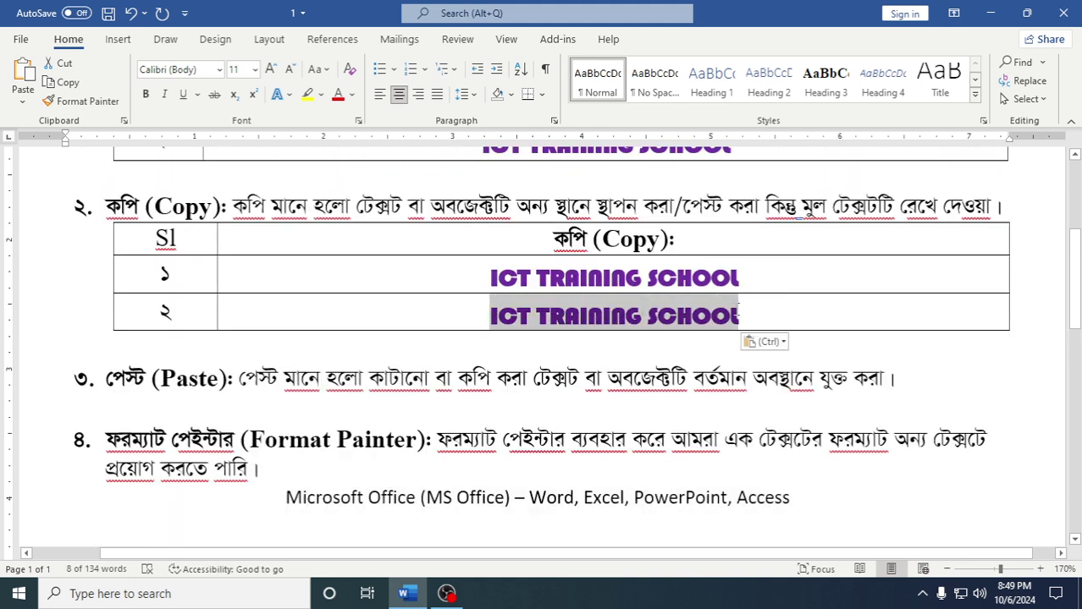
{"action": "left_click_drag", "start_coordinate": [491, 316], "coordinate": [748, 313]}
{"action": "left_click", "coordinate": [591, 326]}
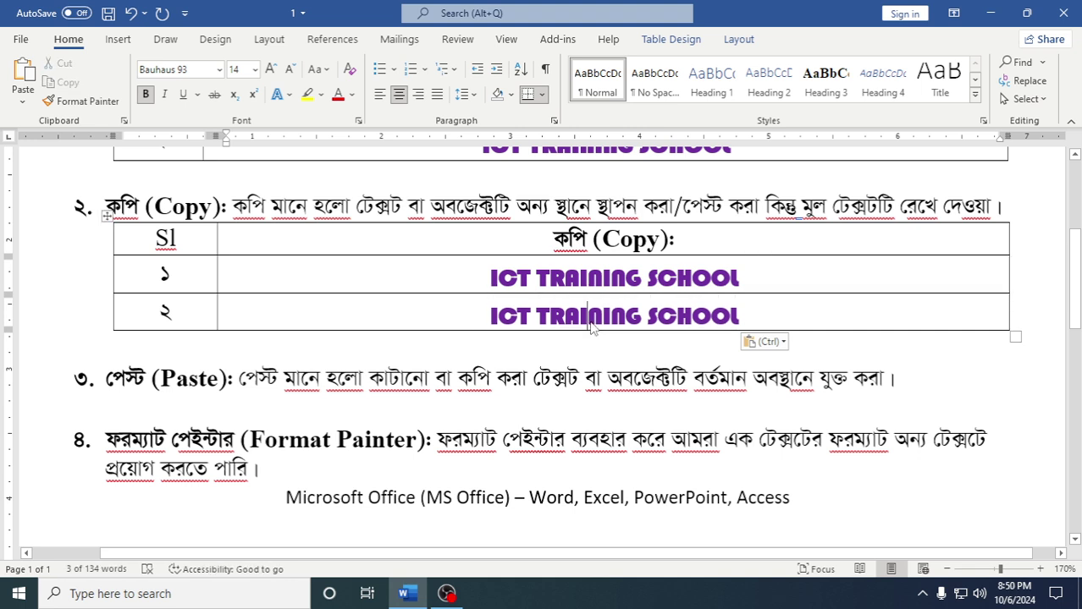
{"action": "scroll", "coordinate": [404, 409], "scroll_direction": "down", "scroll_amount": 1}
{"action": "left_click_drag", "start_coordinate": [288, 436], "coordinate": [779, 432]}
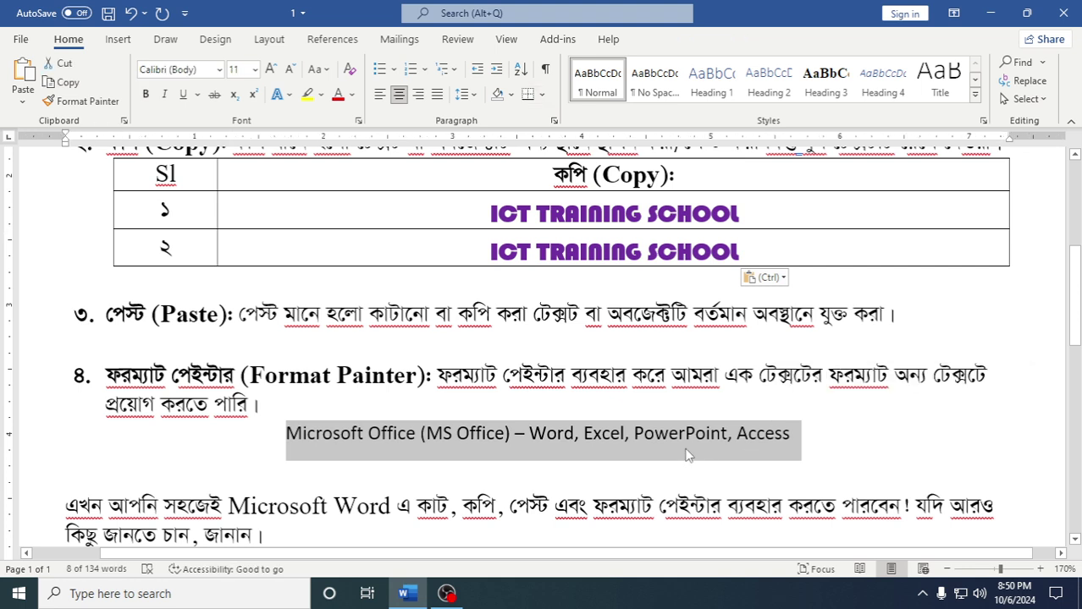
{"action": "left_click", "coordinate": [673, 434]}
{"action": "mouse_move", "coordinate": [738, 246]}
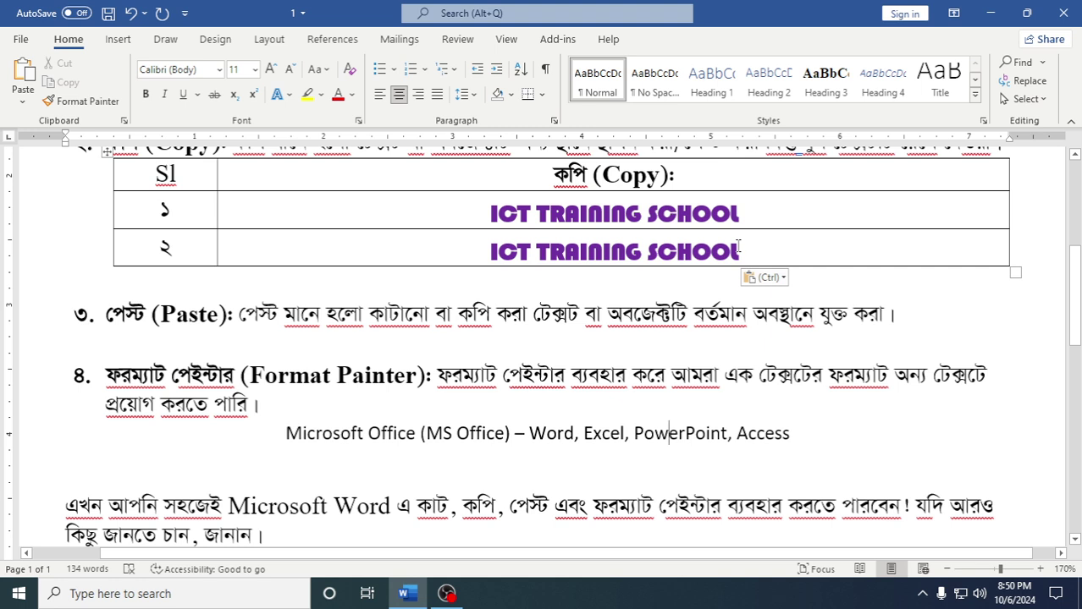
{"action": "left_click_drag", "start_coordinate": [740, 246], "coordinate": [480, 252]}
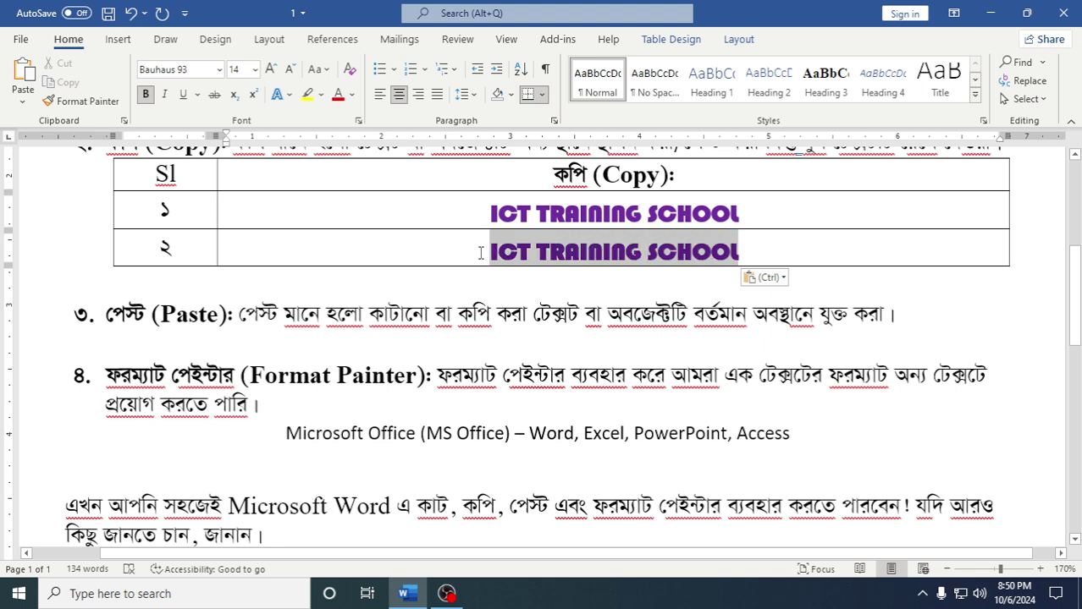
{"action": "left_click", "coordinate": [737, 251]}
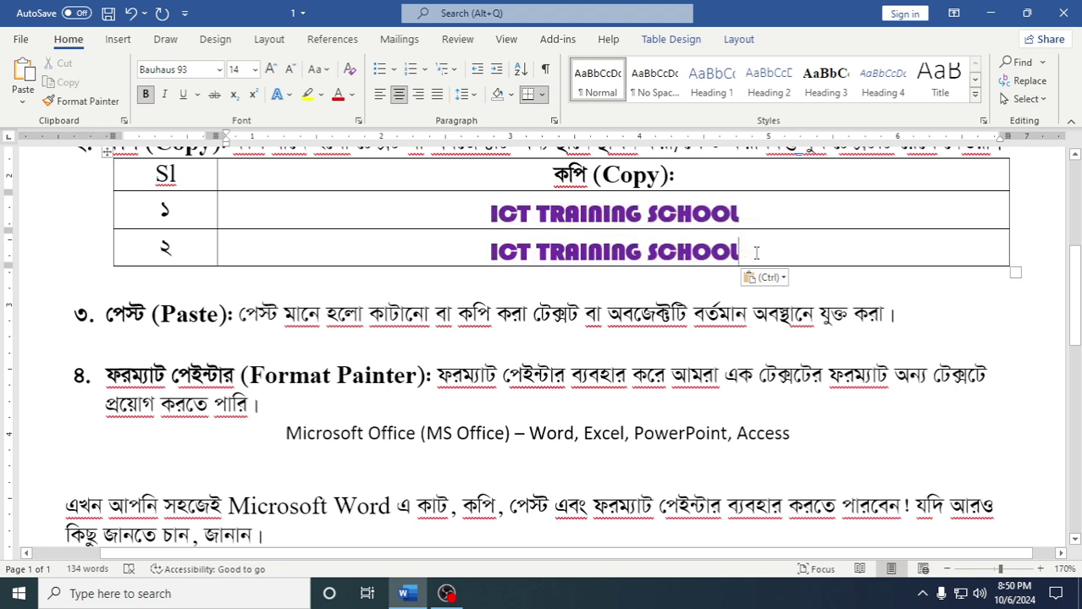
Step: Apply the purple table text's bold Bauhaus 93 formatting to the Microsoft Office line with Format Painter
{"action": "left_click_drag", "start_coordinate": [737, 251], "coordinate": [729, 252]}
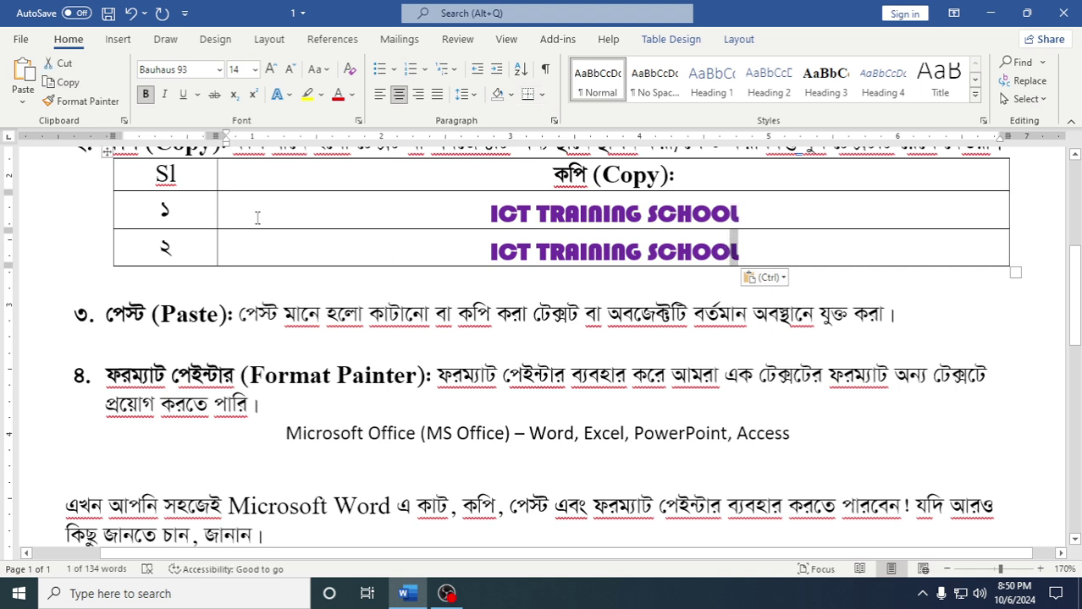
{"action": "left_click", "coordinate": [94, 110]}
{"action": "scroll", "coordinate": [609, 326], "scroll_direction": "down", "scroll_amount": 1}
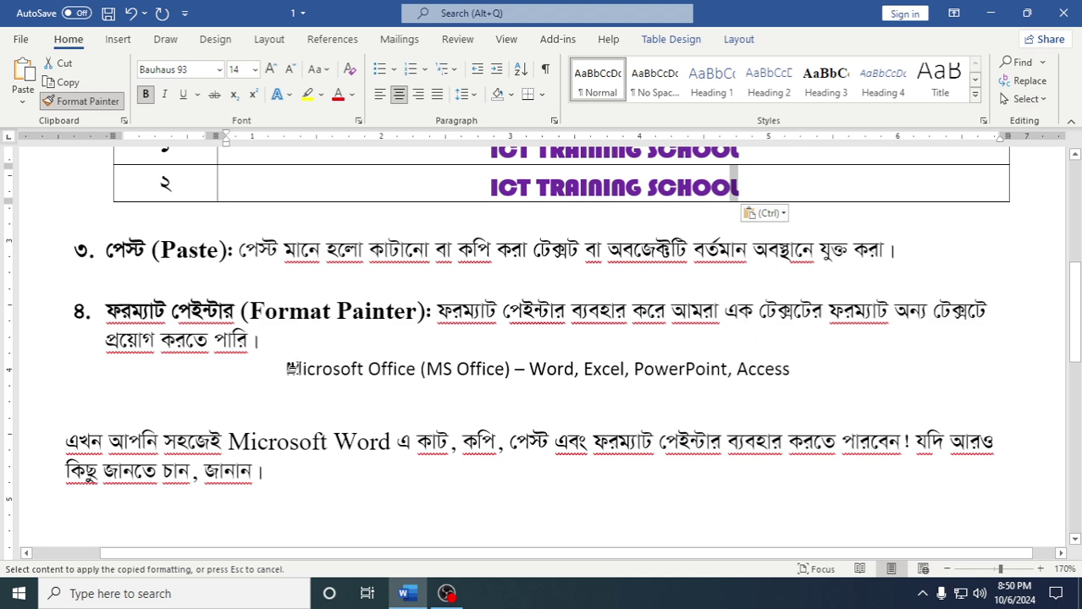
{"action": "left_click_drag", "start_coordinate": [792, 369], "coordinate": [298, 370]}
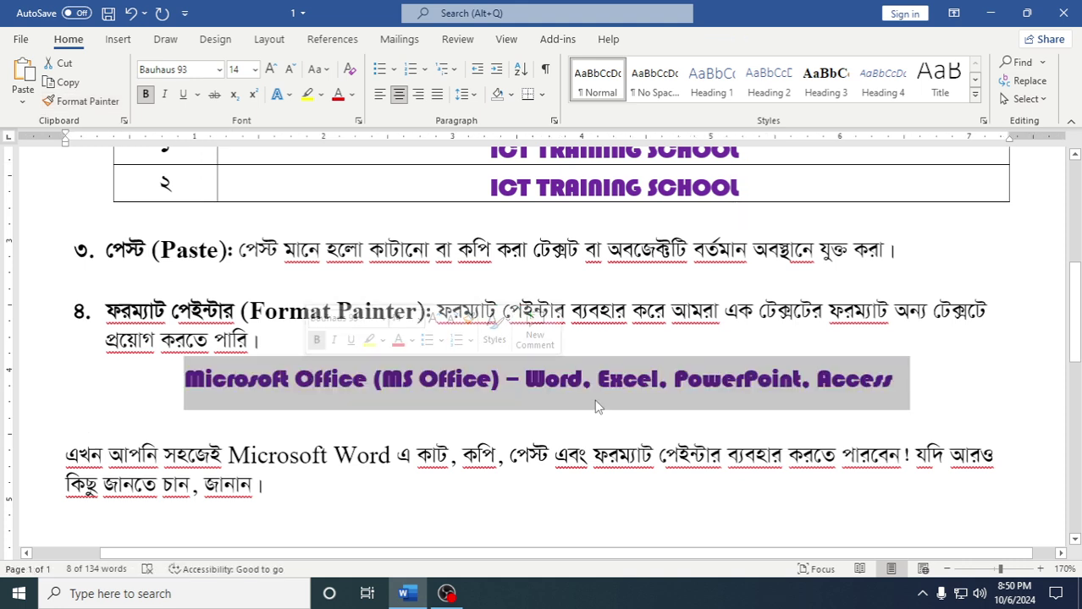
{"action": "left_click_drag", "start_coordinate": [584, 185], "coordinate": [690, 187]}
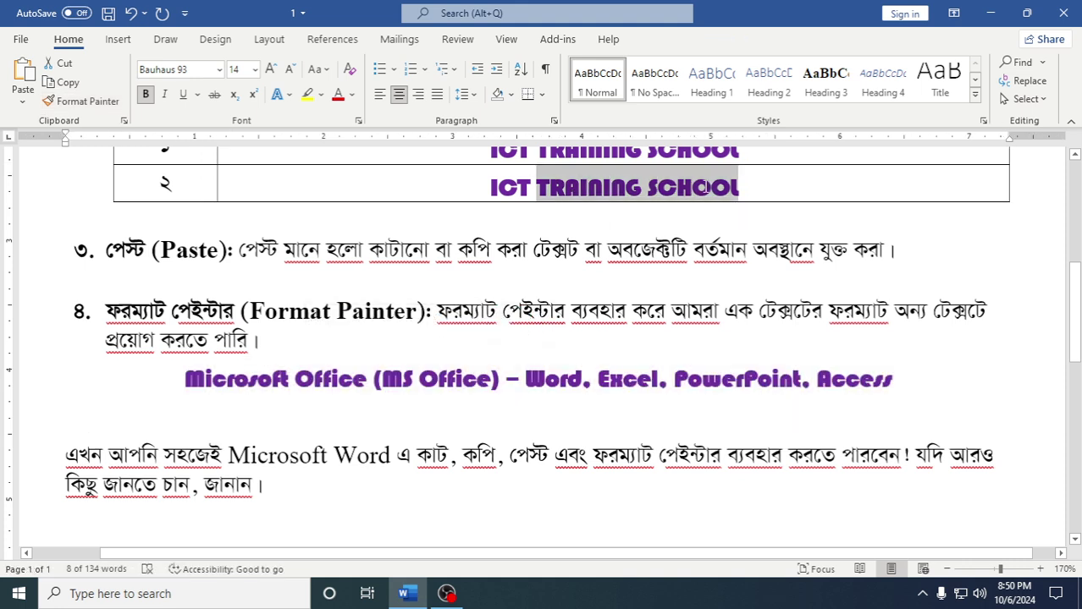
{"action": "left_click_drag", "start_coordinate": [228, 380], "coordinate": [861, 392]}
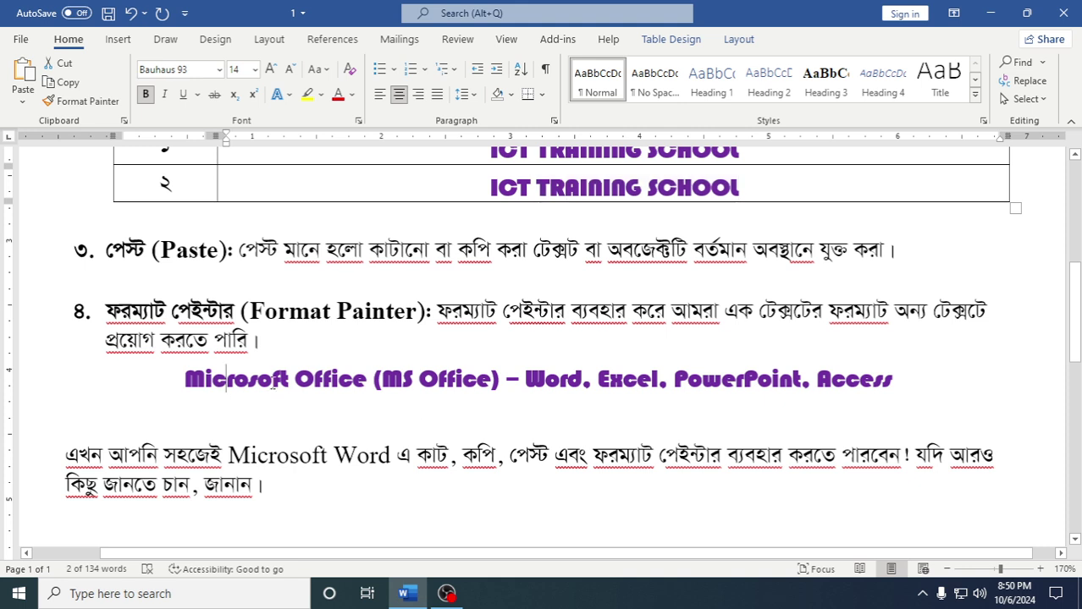
{"action": "left_click", "coordinate": [856, 385]}
{"action": "scroll", "coordinate": [470, 382], "scroll_direction": "down", "scroll_amount": 1}
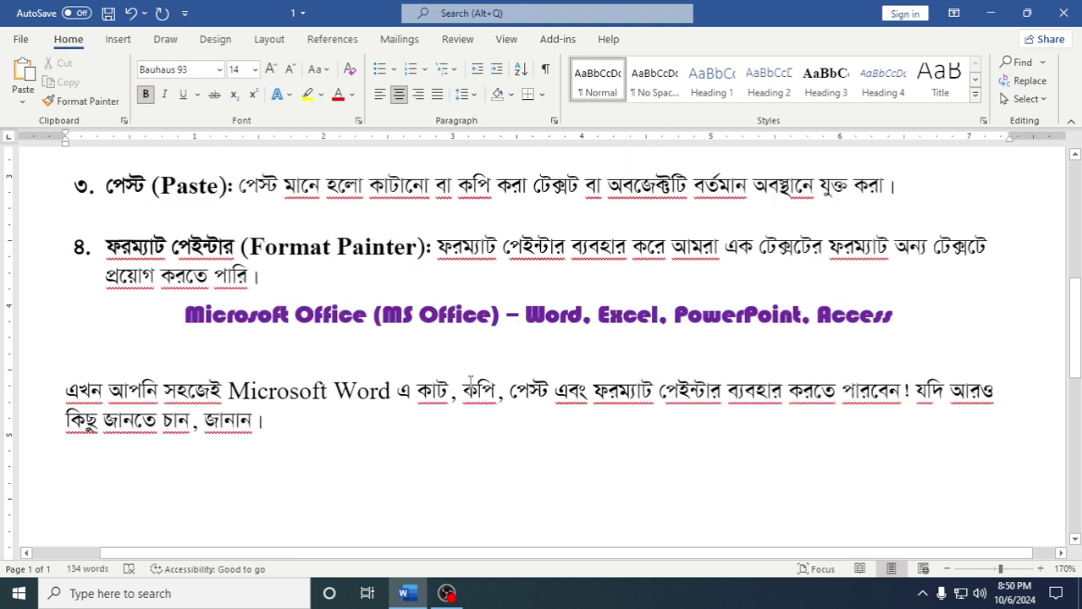
{"action": "scroll", "coordinate": [468, 371], "scroll_direction": "up", "scroll_amount": 1}
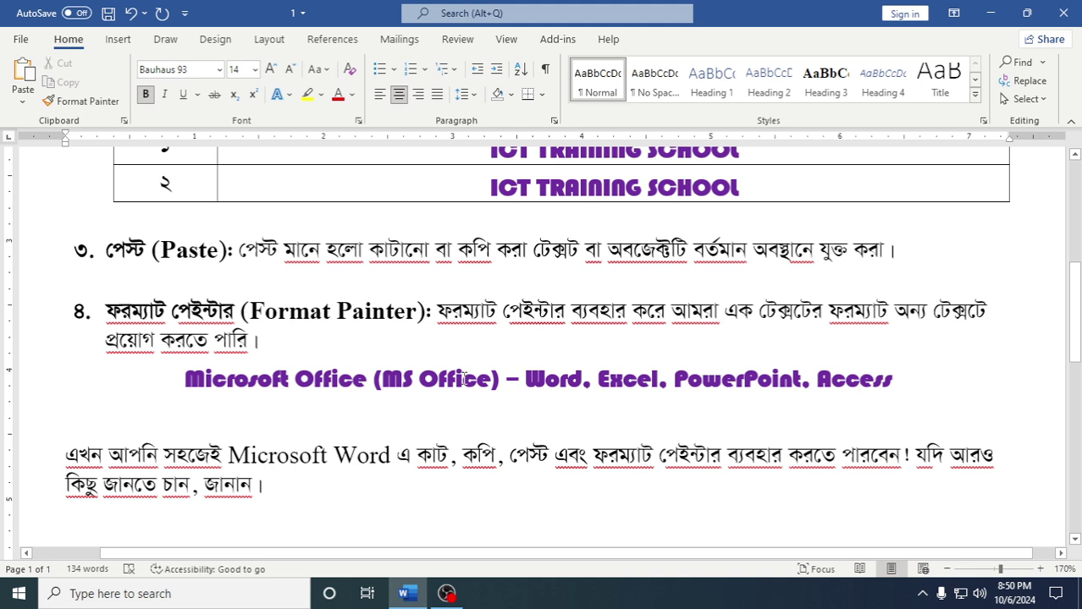
{"action": "key", "text": "ctrl+z"}
{"action": "left_click", "coordinate": [470, 375]}
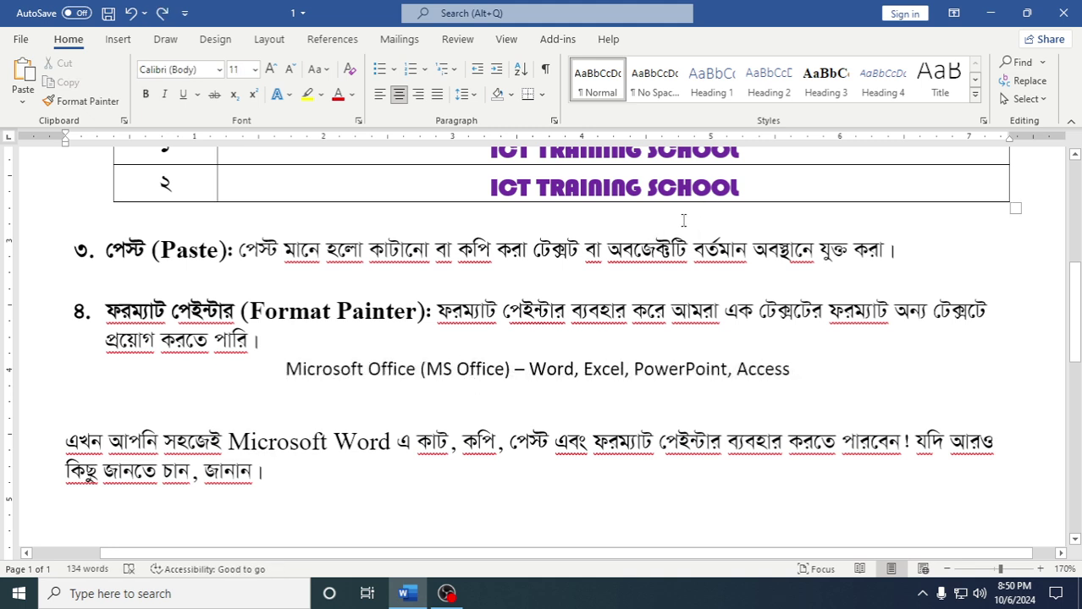
{"action": "left_click_drag", "start_coordinate": [790, 369], "coordinate": [309, 372]}
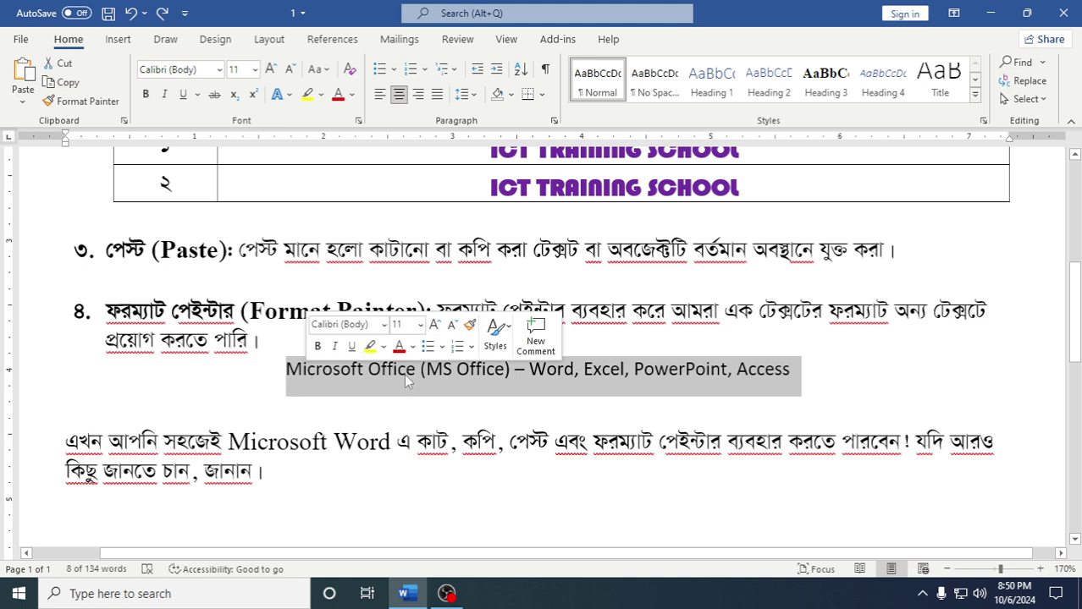
{"action": "left_click_drag", "start_coordinate": [626, 188], "coordinate": [501, 189]}
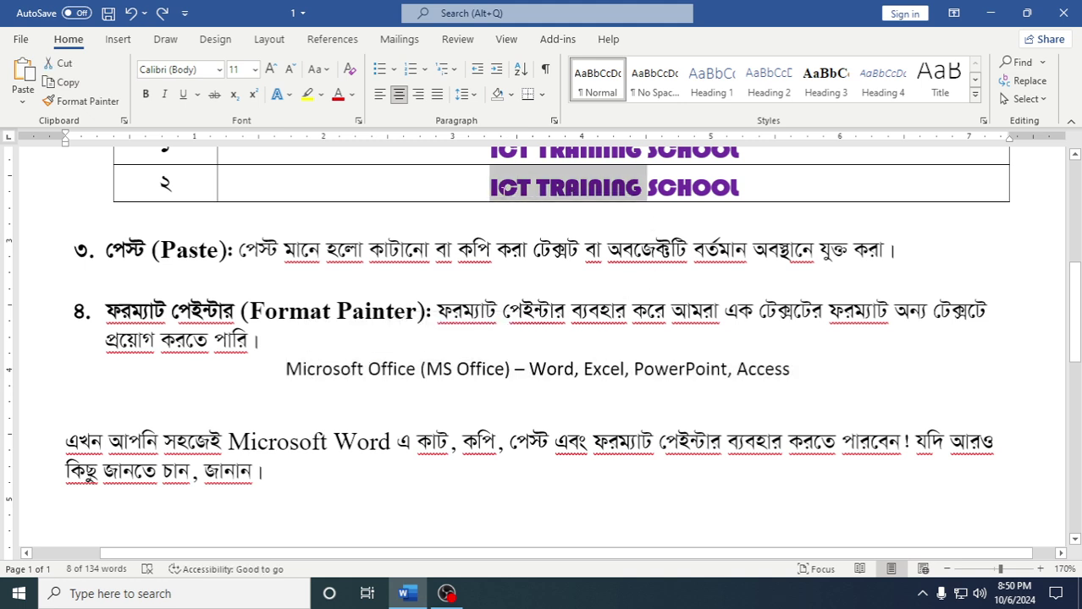
{"action": "left_click_drag", "start_coordinate": [739, 188], "coordinate": [711, 188]}
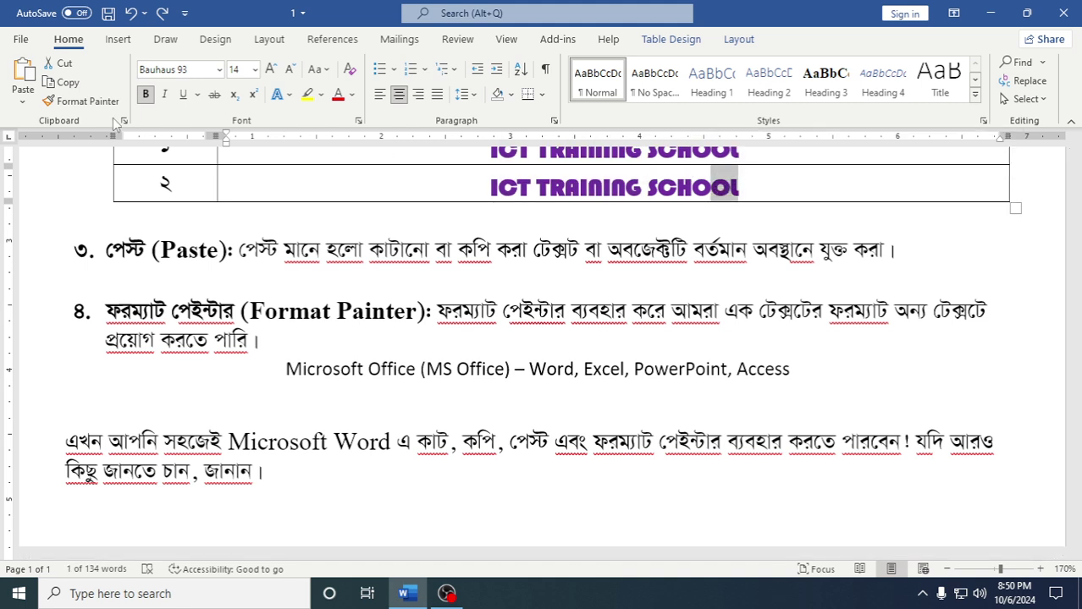
{"action": "left_click", "coordinate": [104, 102]}
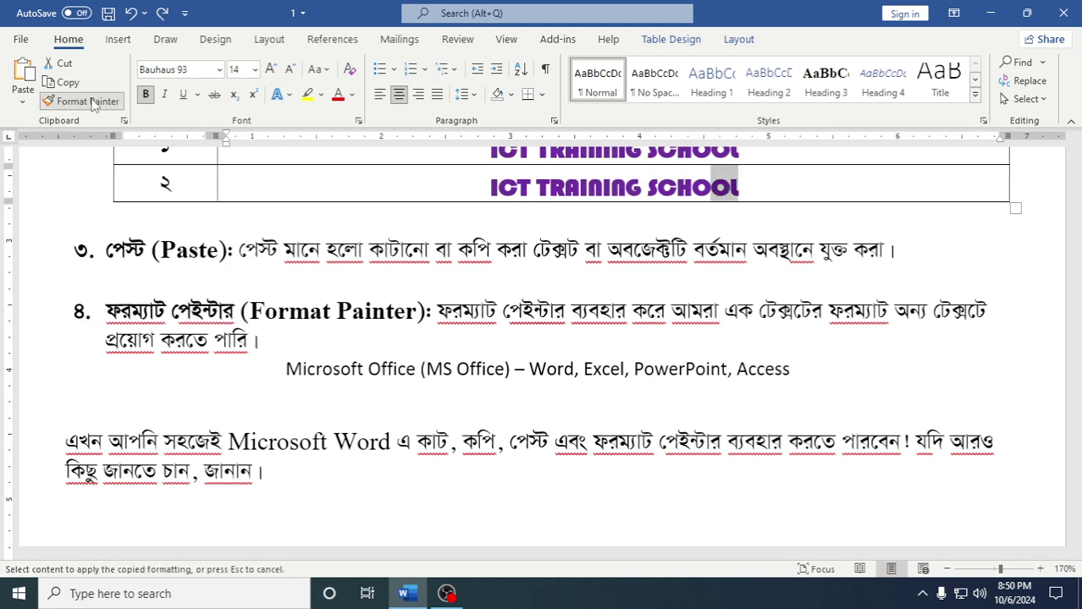
{"action": "left_click_drag", "start_coordinate": [792, 372], "coordinate": [317, 371]}
{"action": "left_click", "coordinate": [256, 392]}
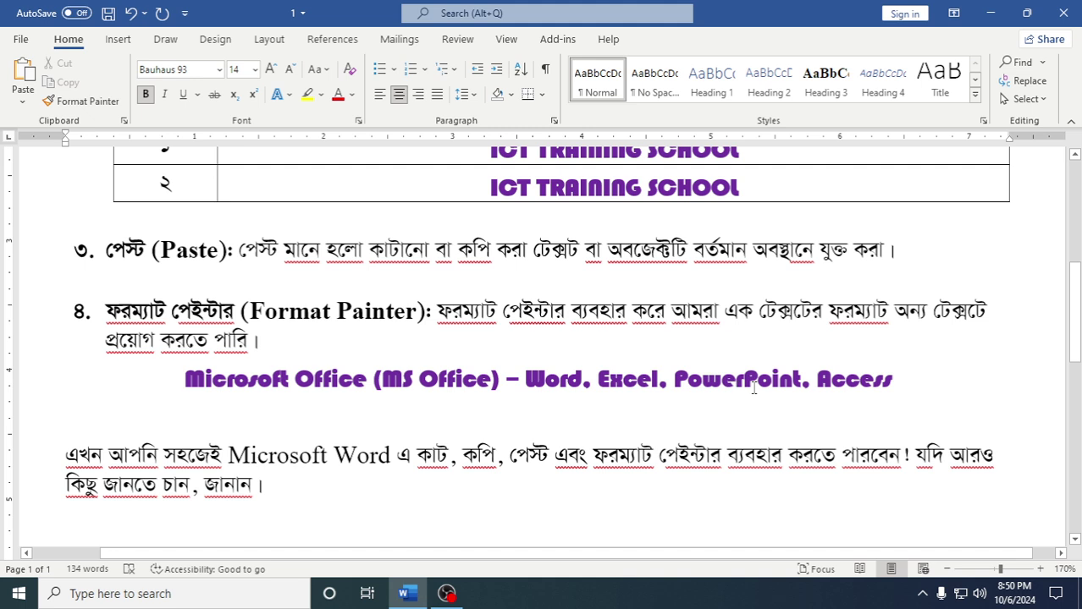
{"action": "left_click", "coordinate": [560, 379]}
{"action": "scroll", "coordinate": [629, 385], "scroll_direction": "down", "scroll_amount": 1}
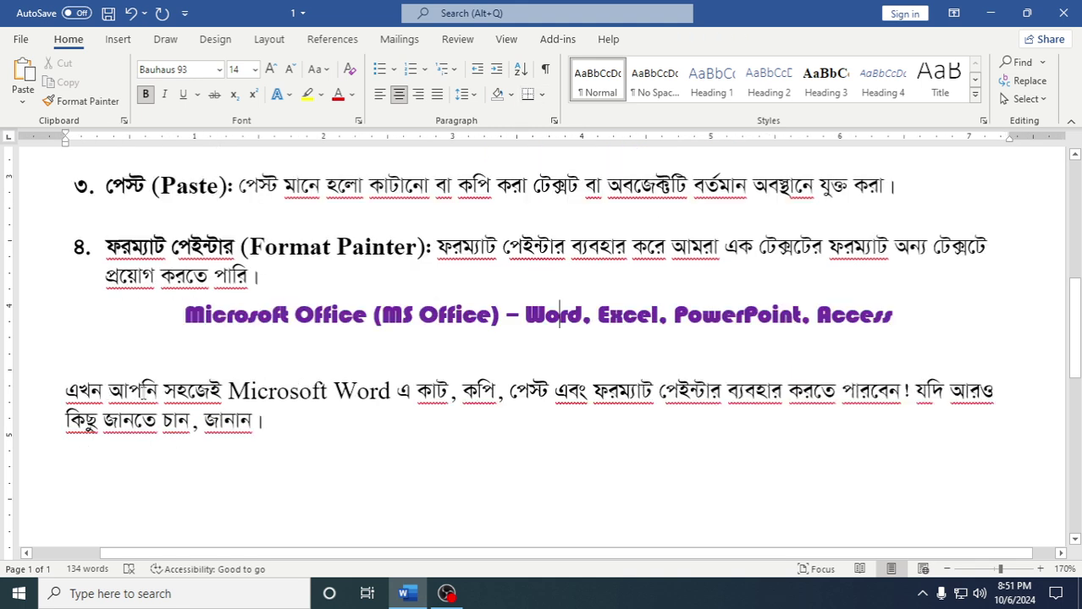
{"action": "left_click", "coordinate": [250, 391]}
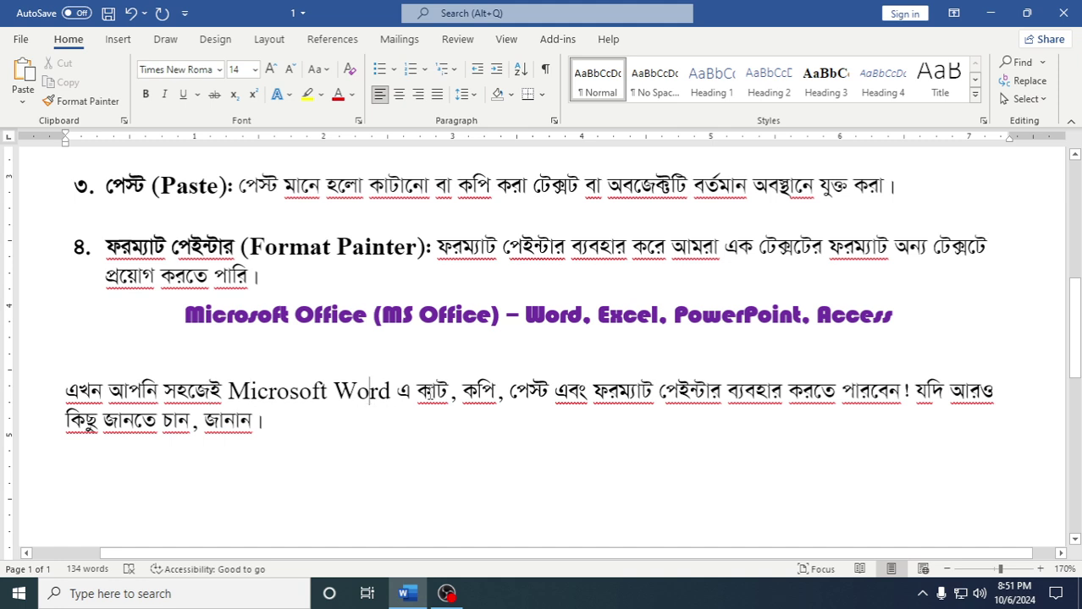
{"action": "left_click", "coordinate": [448, 391]}
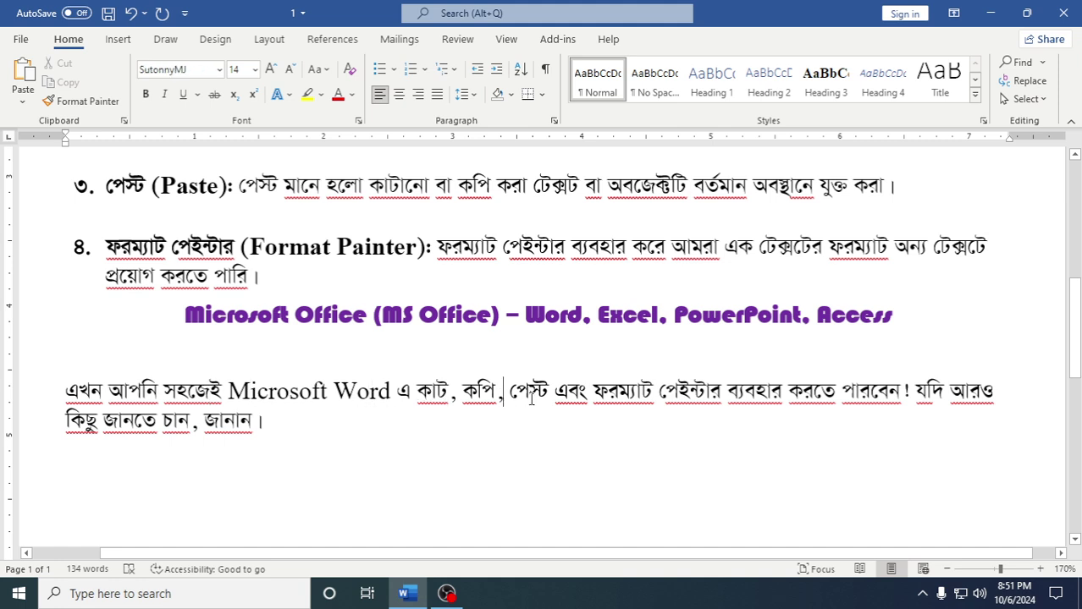
{"action": "left_click", "coordinate": [588, 394]}
{"action": "left_click", "coordinate": [783, 391]}
{"action": "left_click", "coordinate": [922, 392]}
{"action": "scroll", "coordinate": [732, 391], "scroll_direction": "up", "scroll_amount": 3}
{"action": "scroll", "coordinate": [732, 391], "scroll_direction": "up", "scroll_amount": 3}
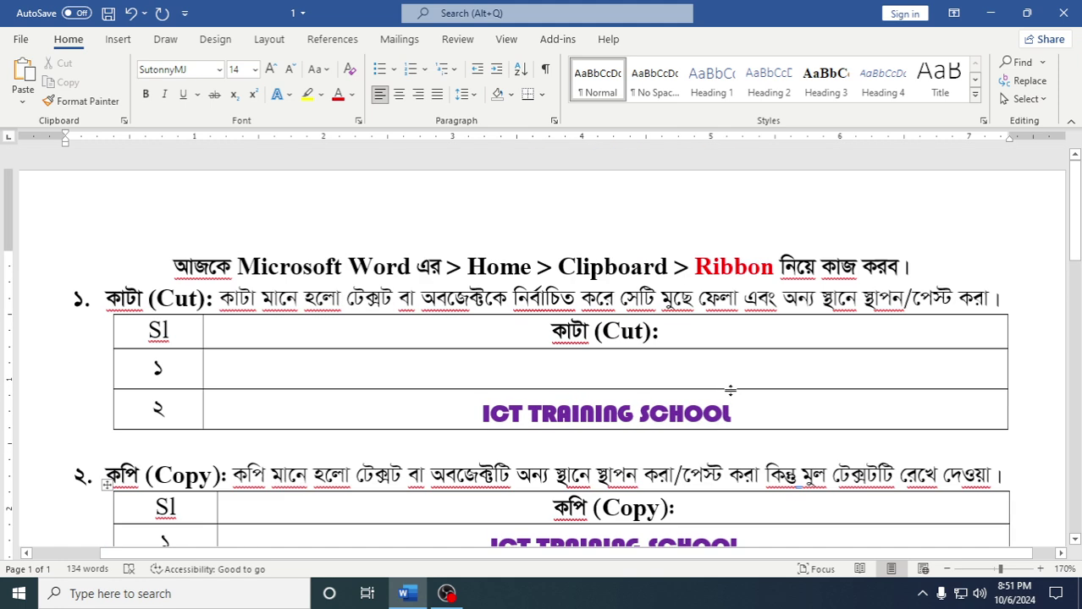